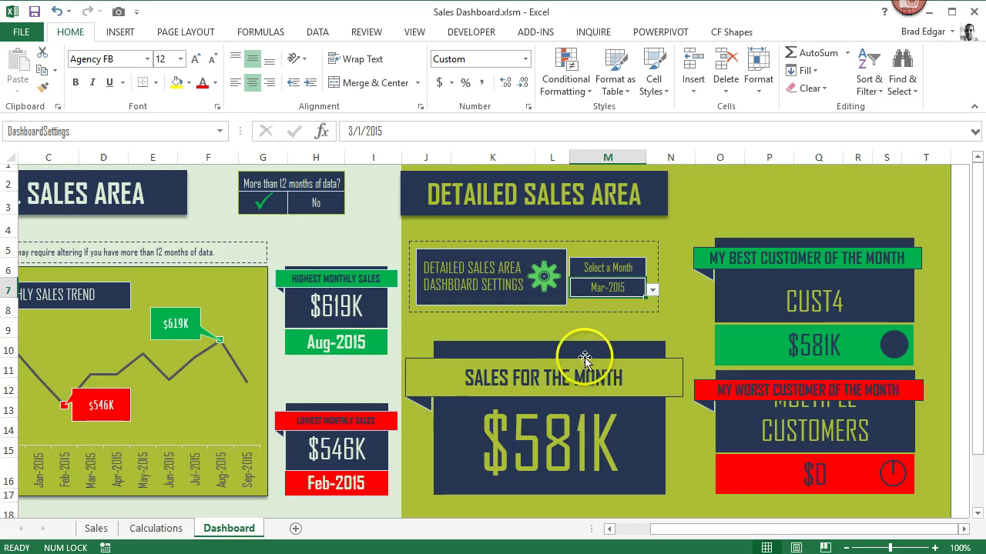
Inspect the pie chart on the best customer card and its source data reference
left_click(889, 347)
left_click(892, 347)
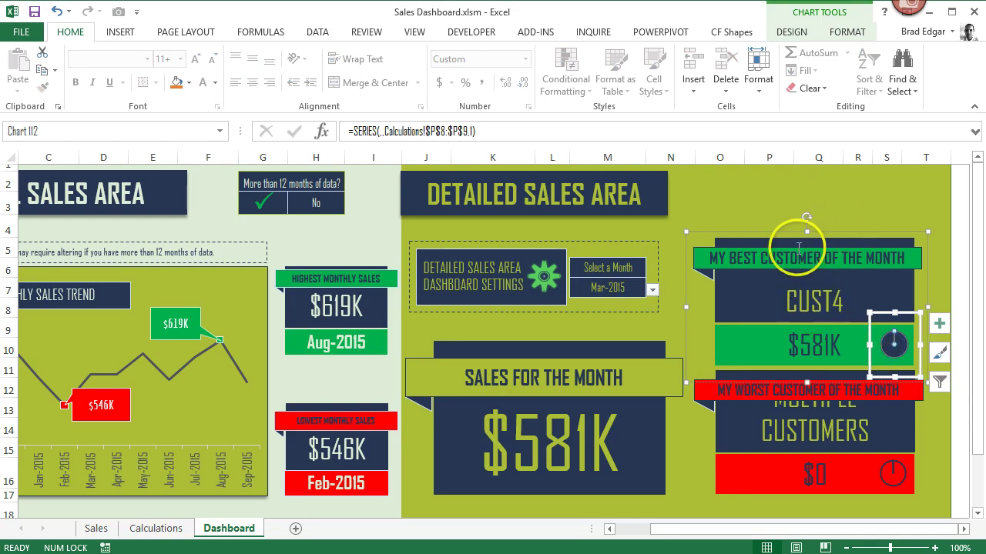
left_click(805, 203)
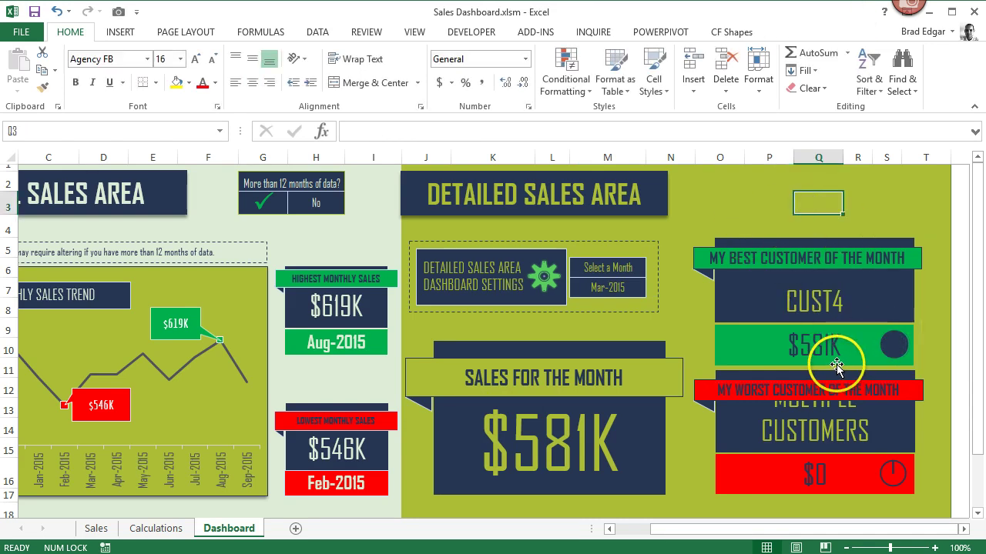
Set the detailed sales area's month to Apr-2015
left_click(605, 287)
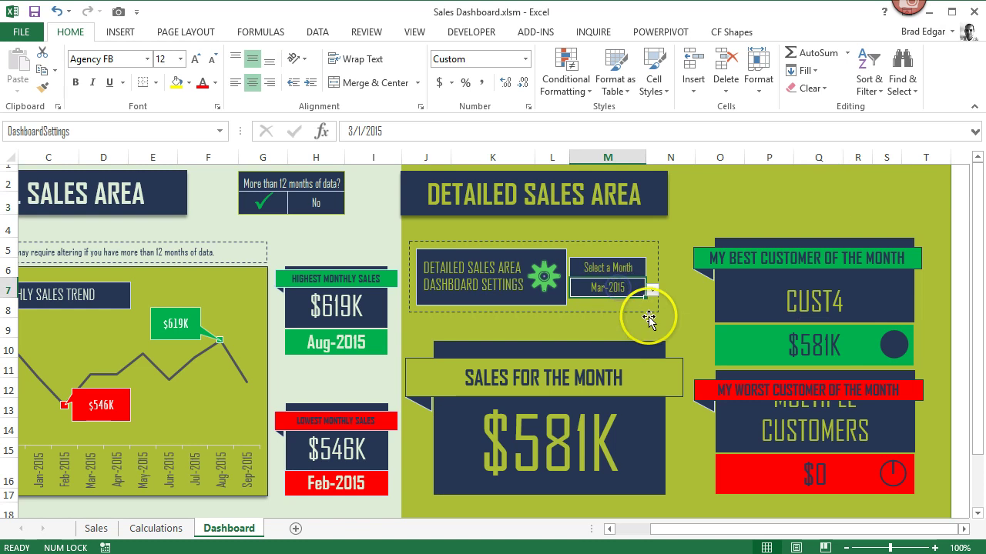
left_click(653, 290)
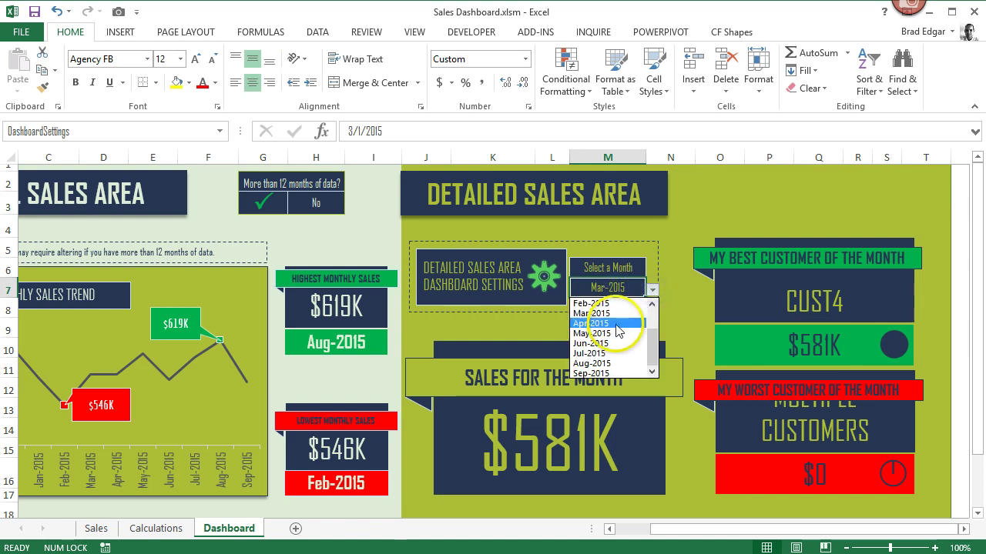
left_click(616, 319)
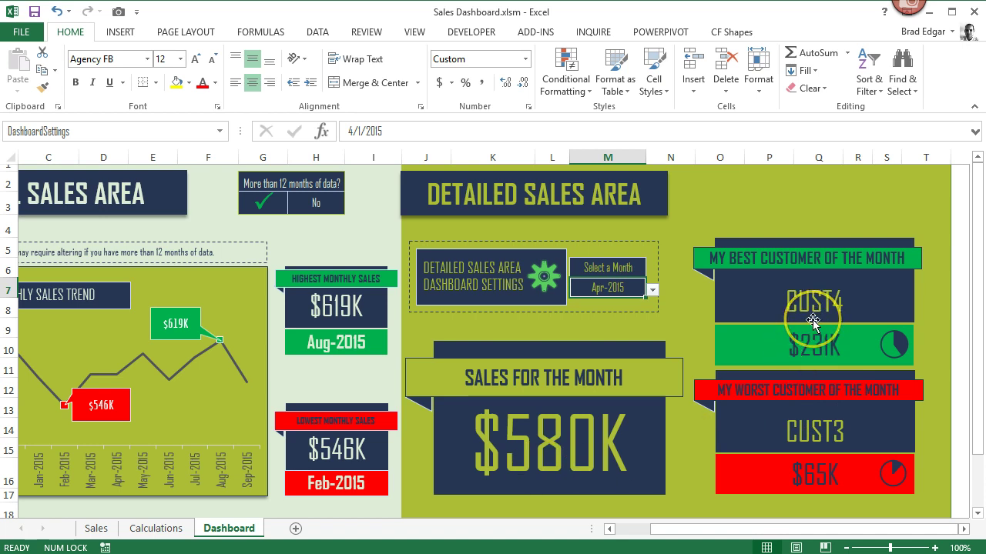
Inspect the small pie charts on the best and worst customer cards for the selected month
left_click(893, 344)
left_click(897, 345)
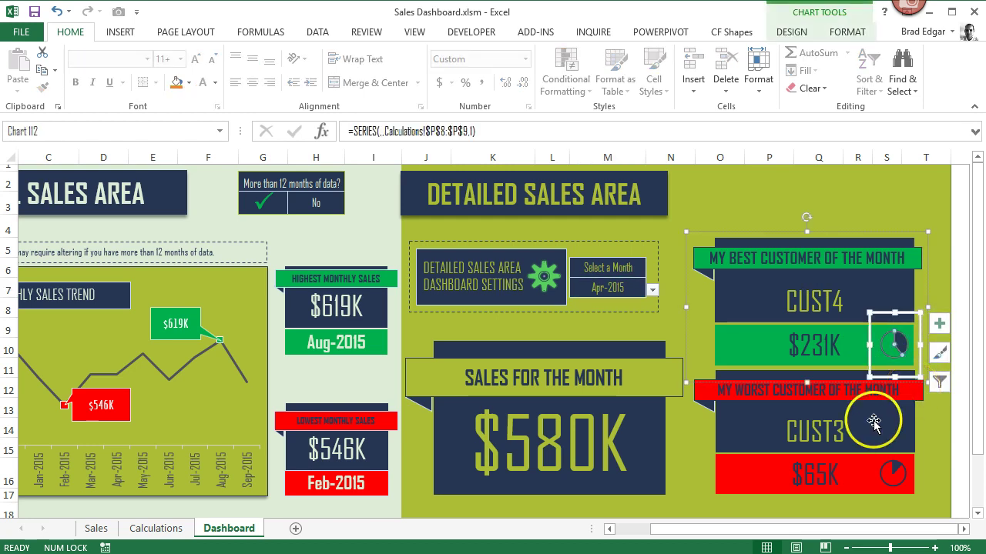
left_click(891, 438)
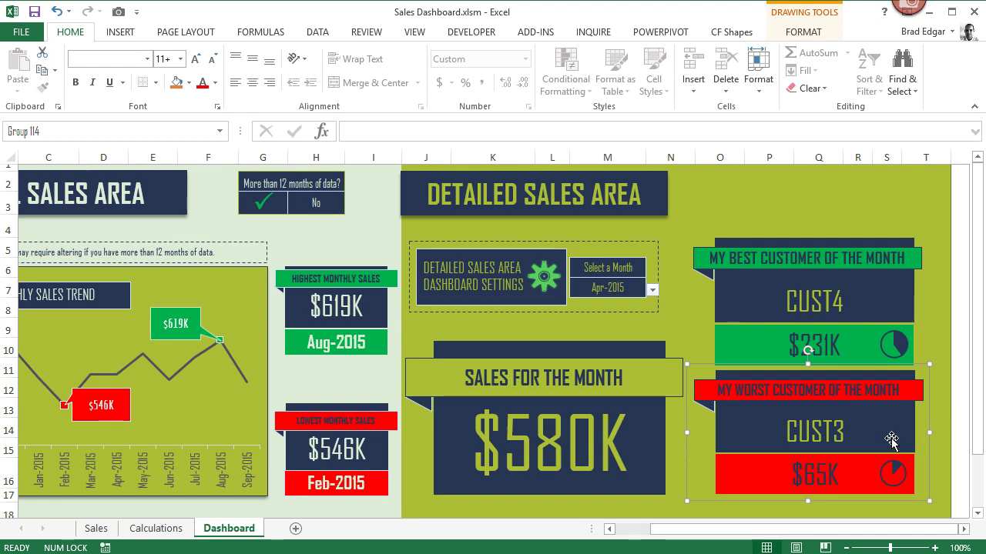
left_click(908, 470)
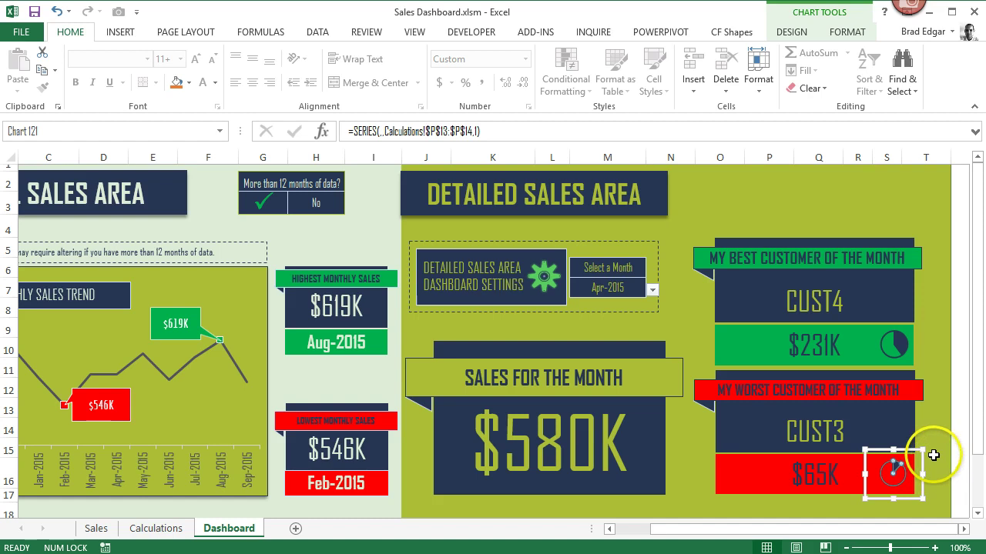
Switch to the Excel Sales Trend Dashboard-Working workbook and inspect the formula for the maximum value sold to a customer
mouse_move(399, 548)
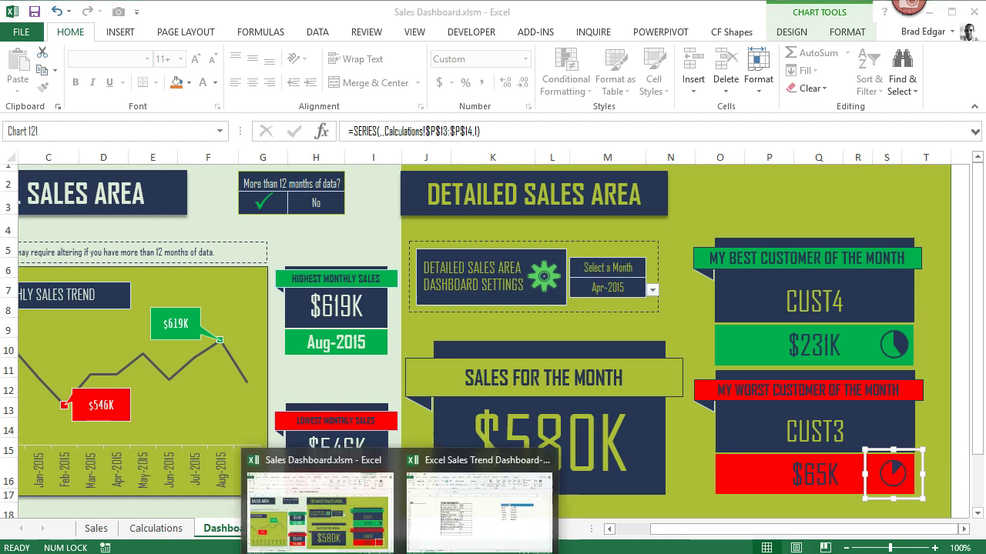
left_click(446, 528)
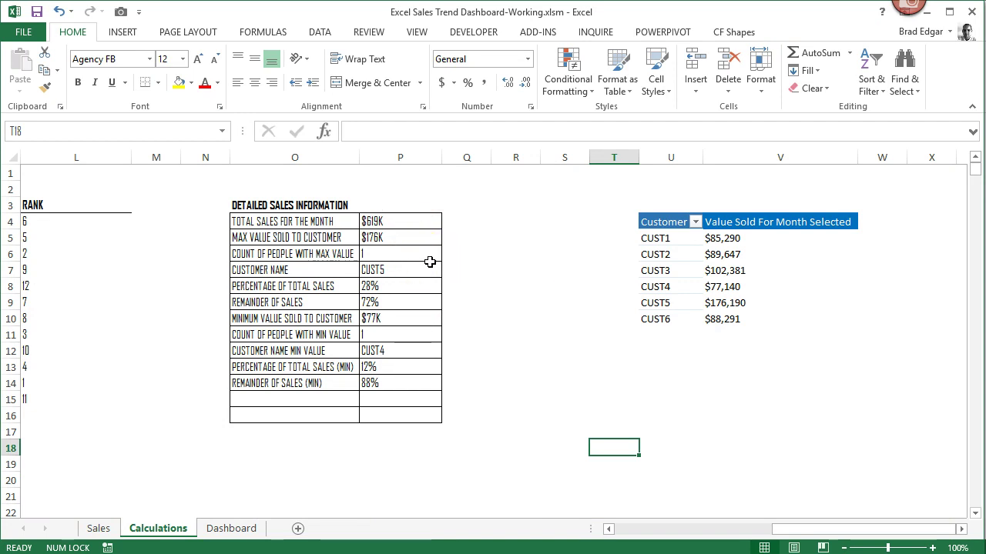
left_click(400, 238)
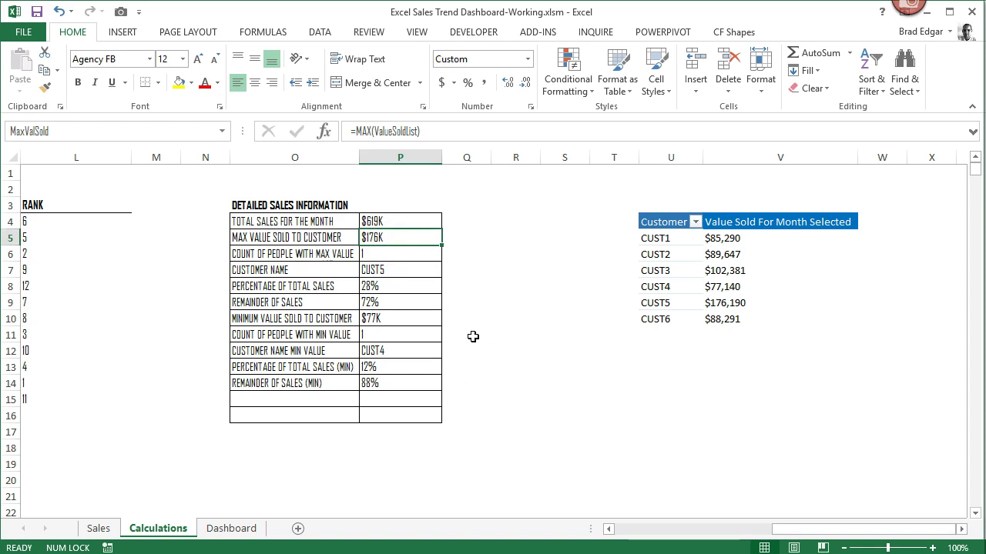
Set the working dashboard's month to Apr-2015 and check the customer values on the Calculations sheet
left_click(231, 528)
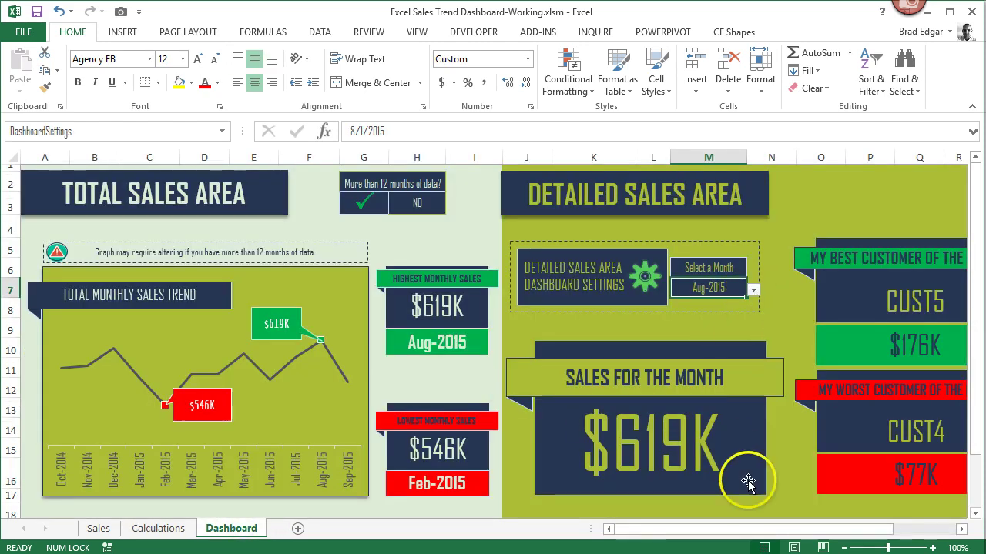
left_click_drag(744, 530, 767, 531)
left_click(653, 291)
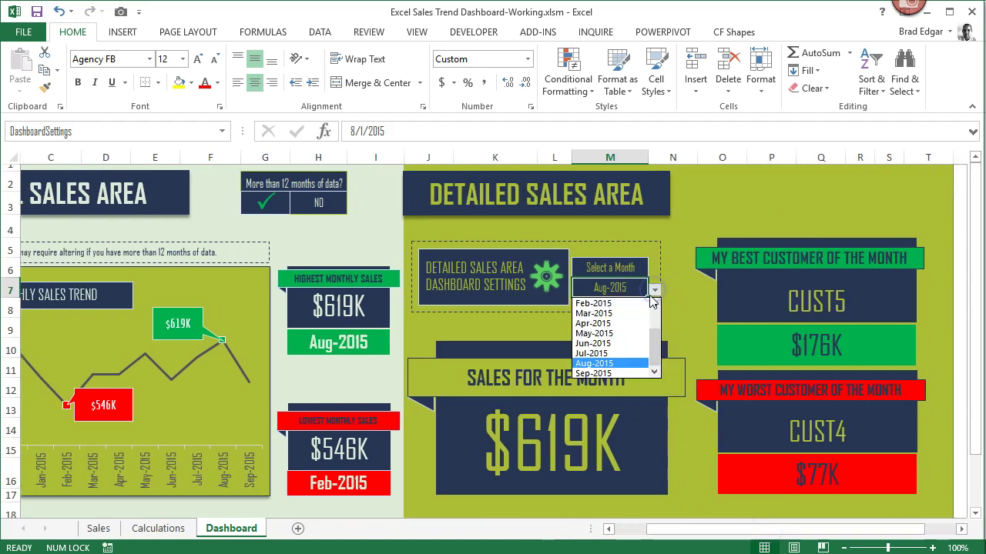
left_click(614, 323)
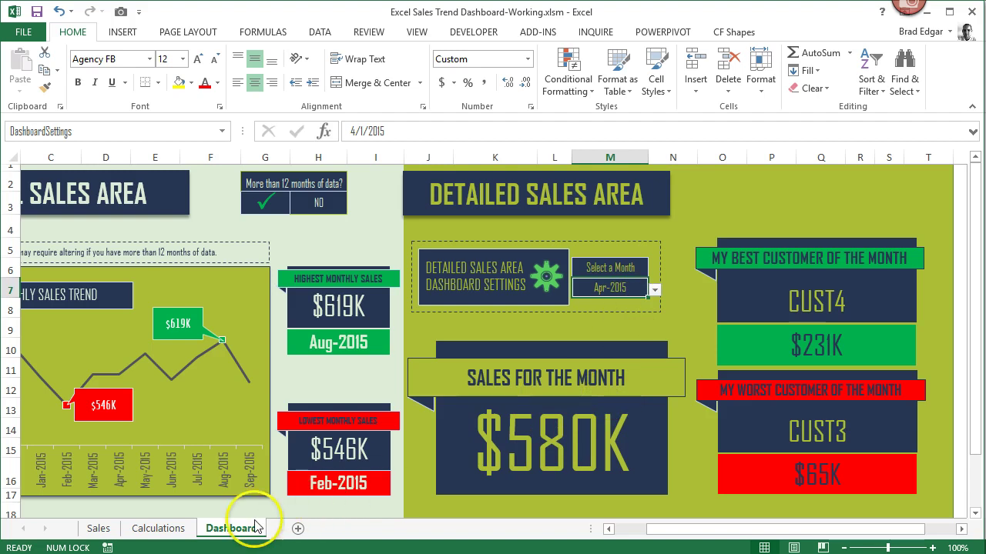
left_click(171, 528)
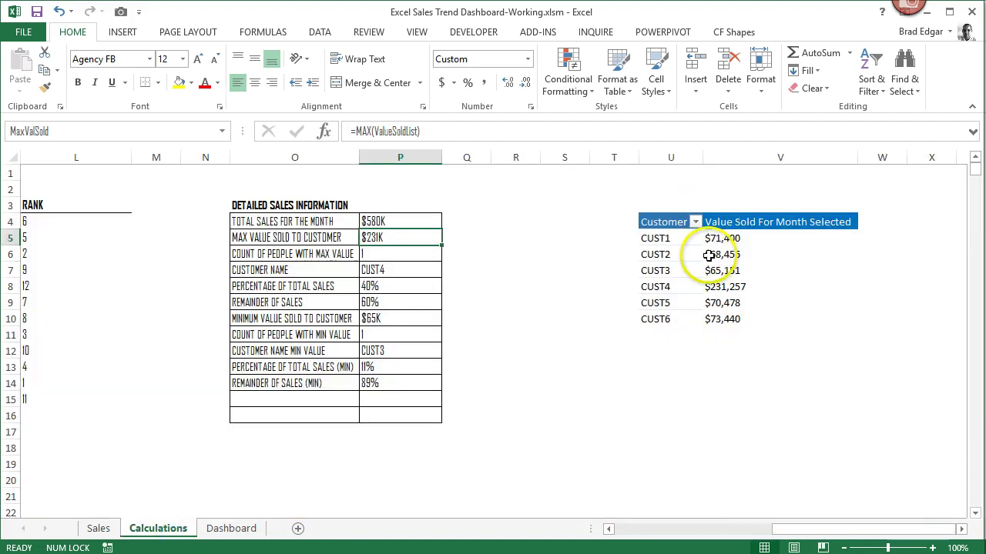
Set the dashboard's month to Jul-2015 and compare the customer values on the Calculations sheet
left_click(246, 531)
left_click(653, 291)
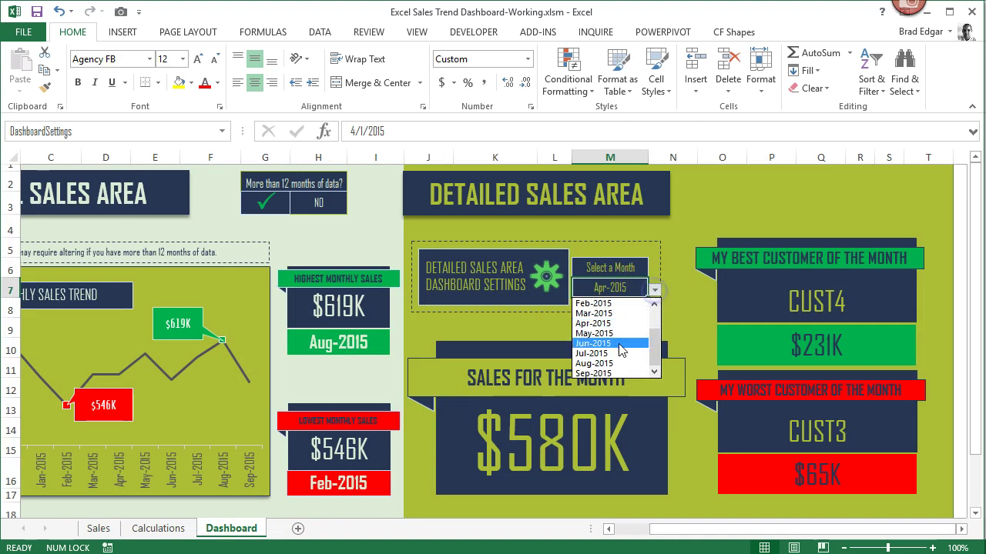
left_click(608, 354)
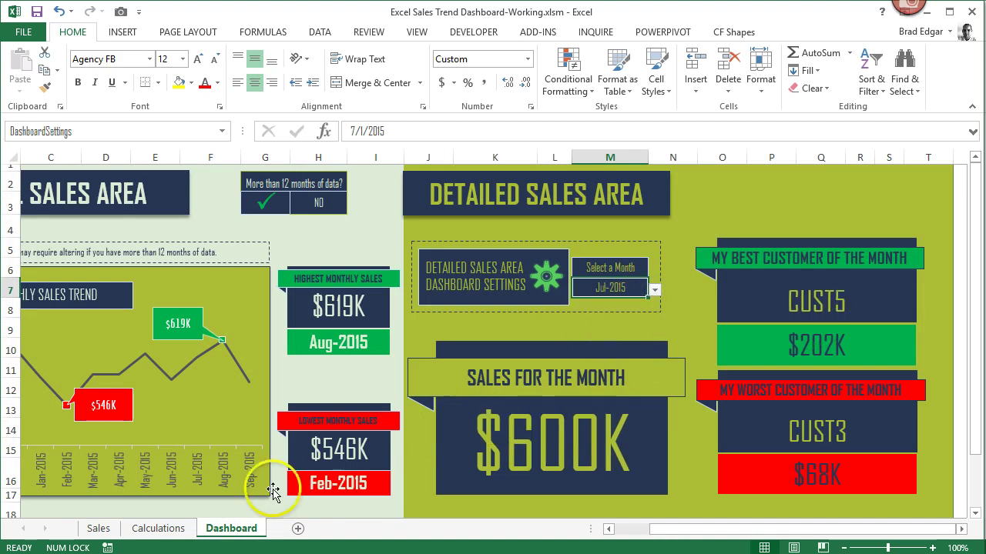
left_click(158, 530)
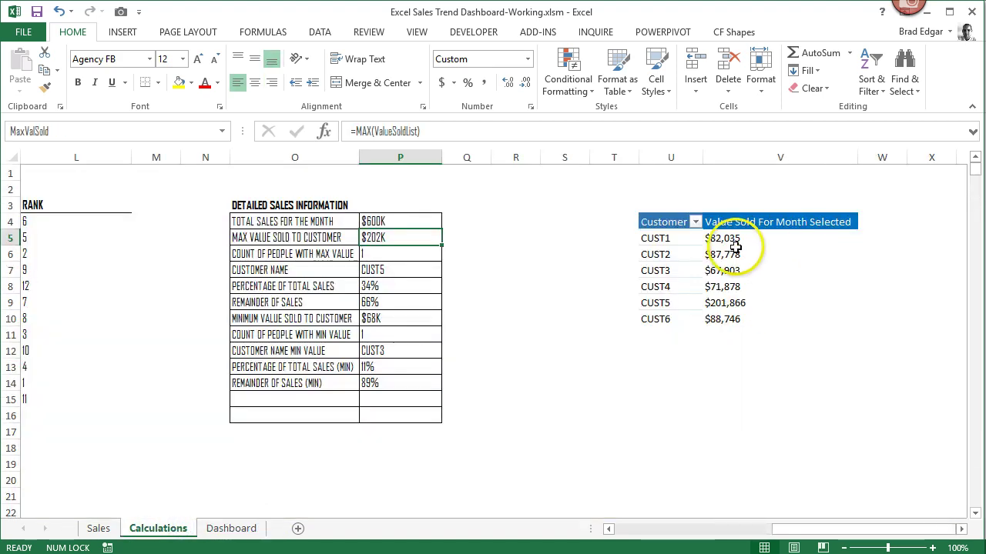
Set the dashboard's month to Aug-2015 and return to the Calculations sheet
left_click(232, 528)
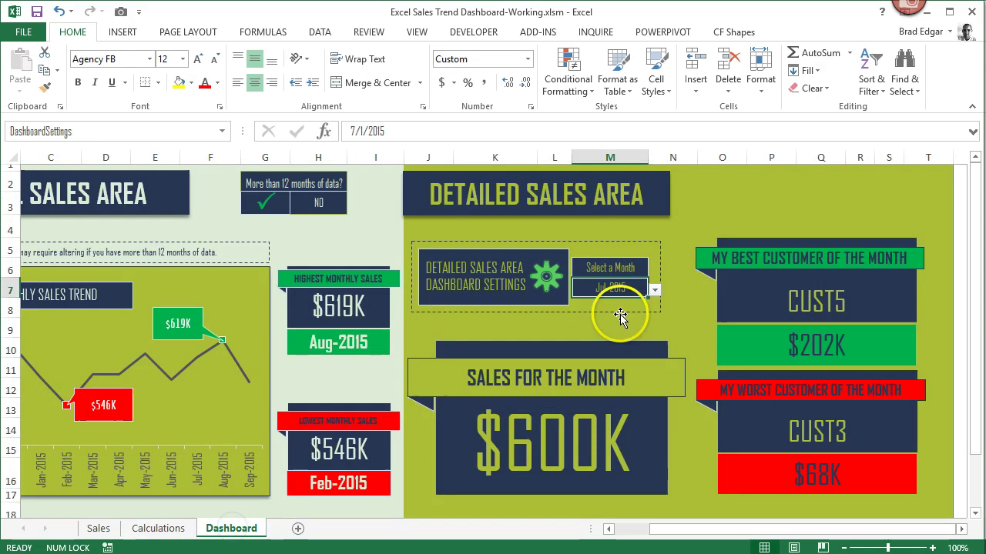
left_click(654, 290)
left_click(608, 363)
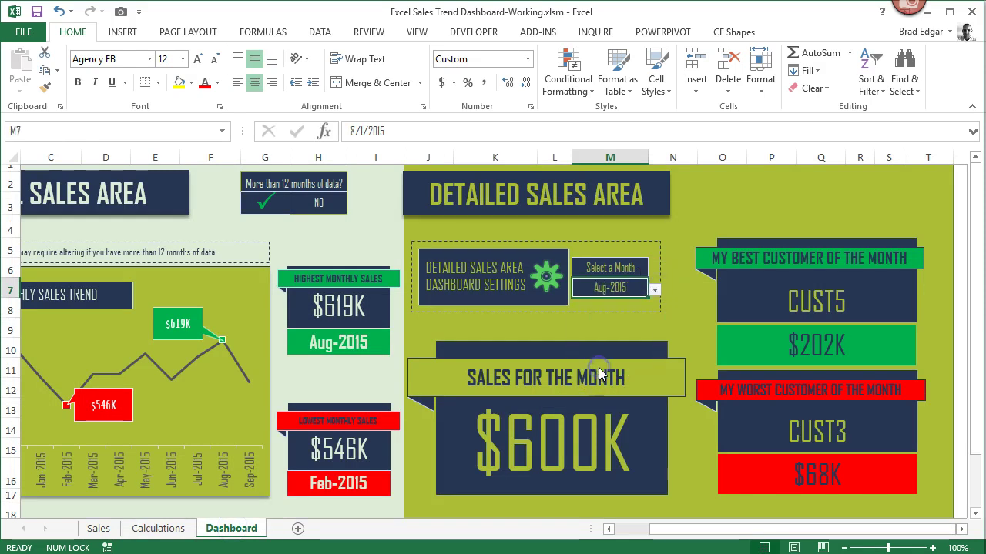
left_click(158, 528)
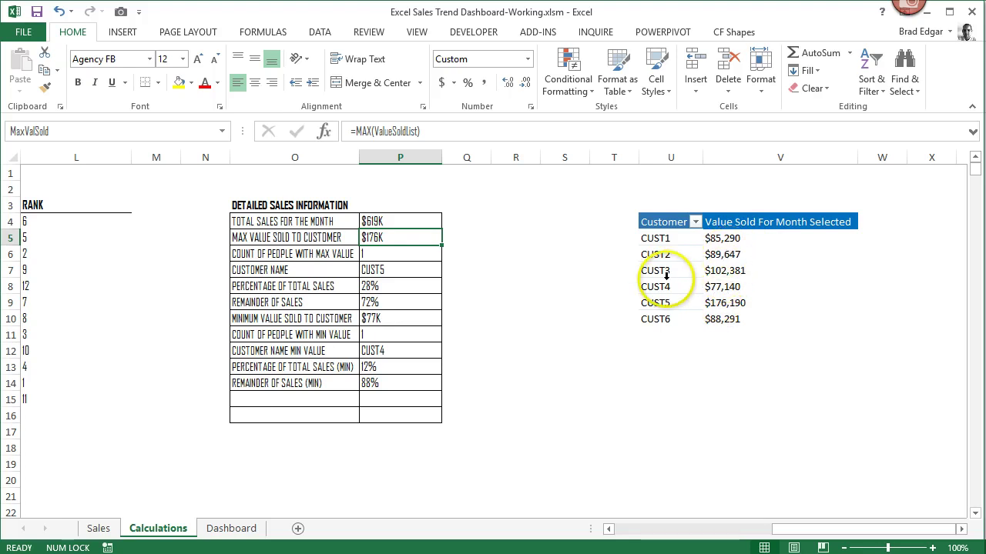
Examine the formulas in the customer value table and the range used by the maximum value sold formula
left_click(751, 241)
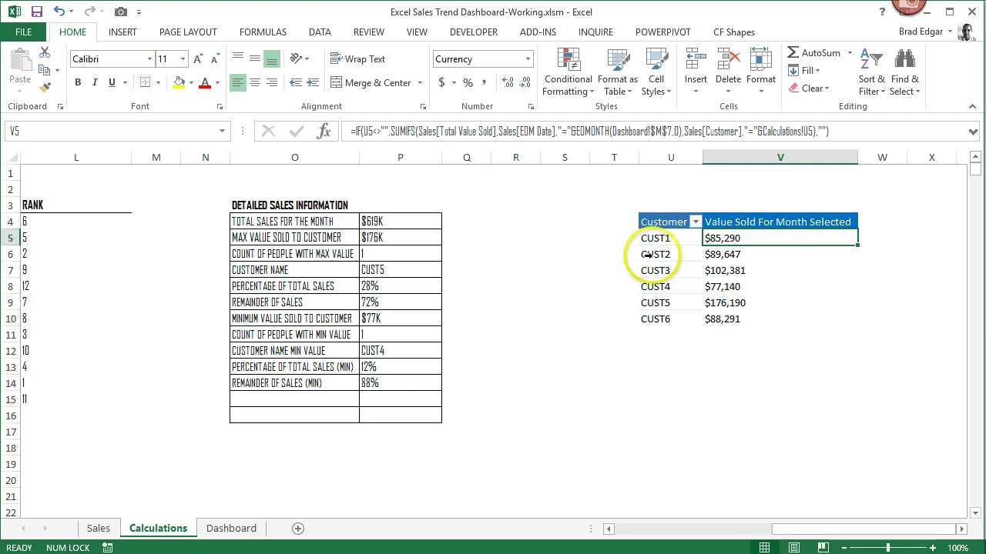
left_click(737, 332)
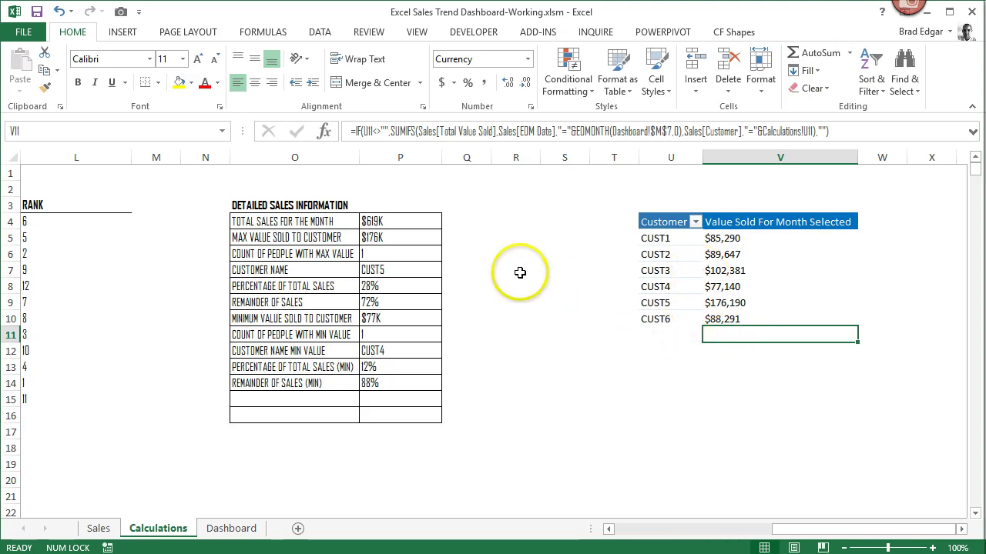
left_click(382, 237)
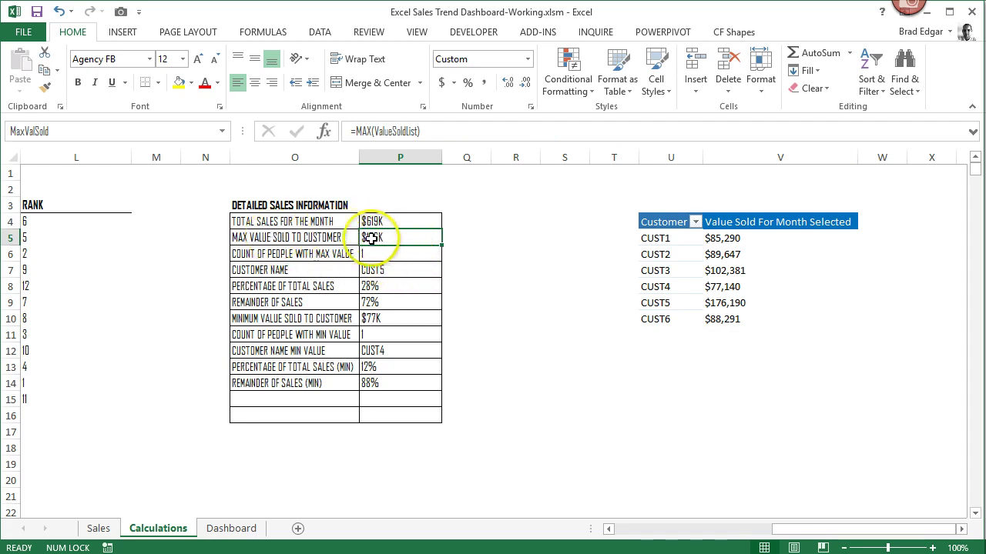
left_click(397, 132)
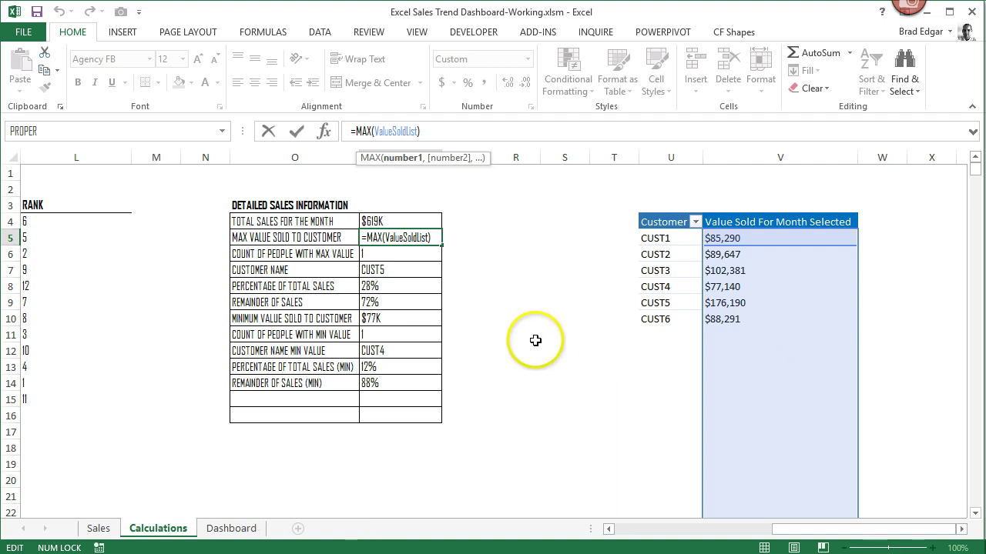
key("ctrl+Return")
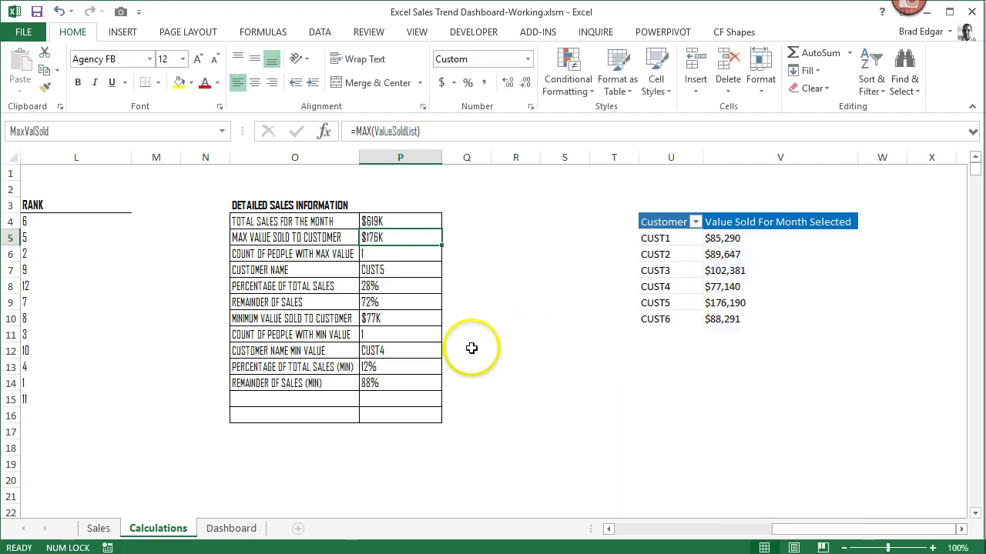
Examine the best customer name formula and how the maximum value feeds its percentage of total sales
left_click(405, 268)
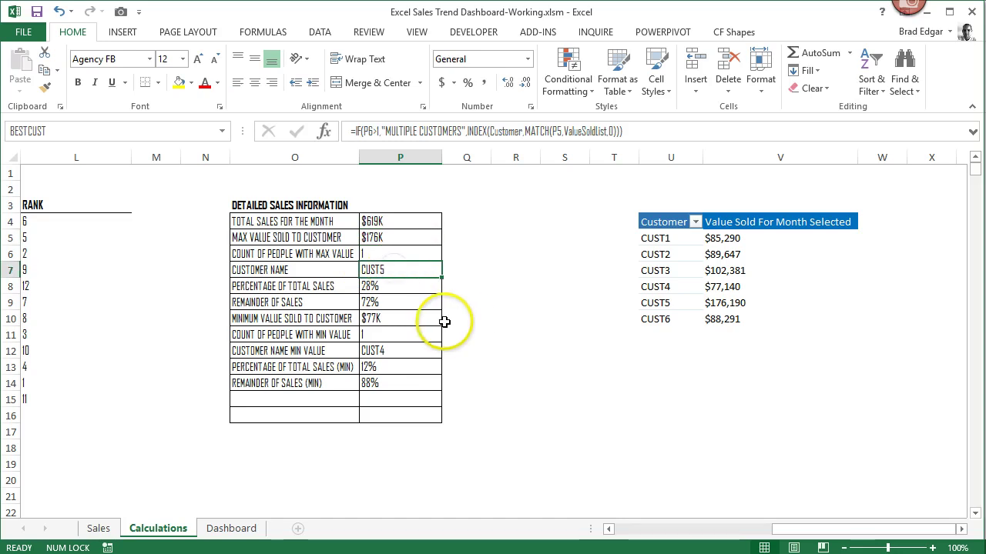
left_click(382, 288)
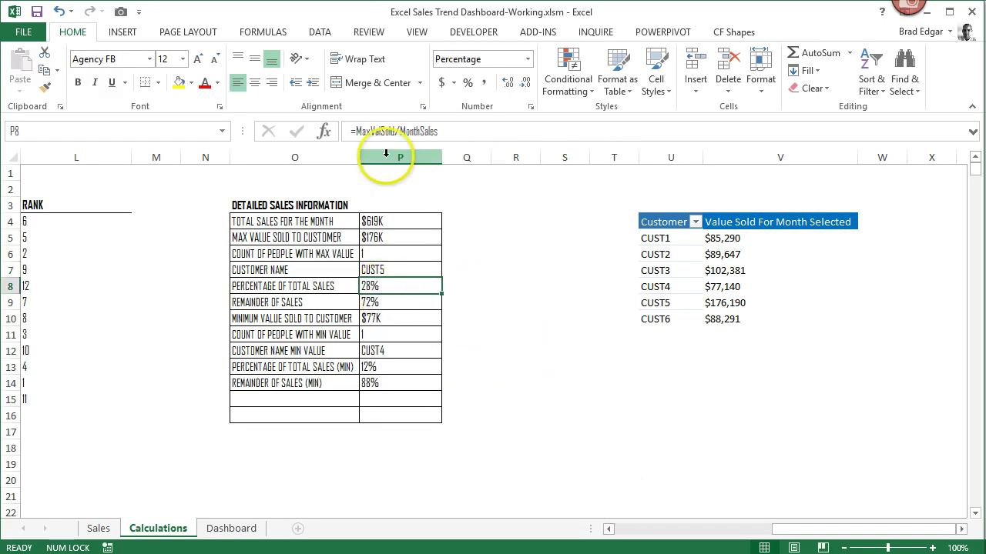
left_click(397, 238)
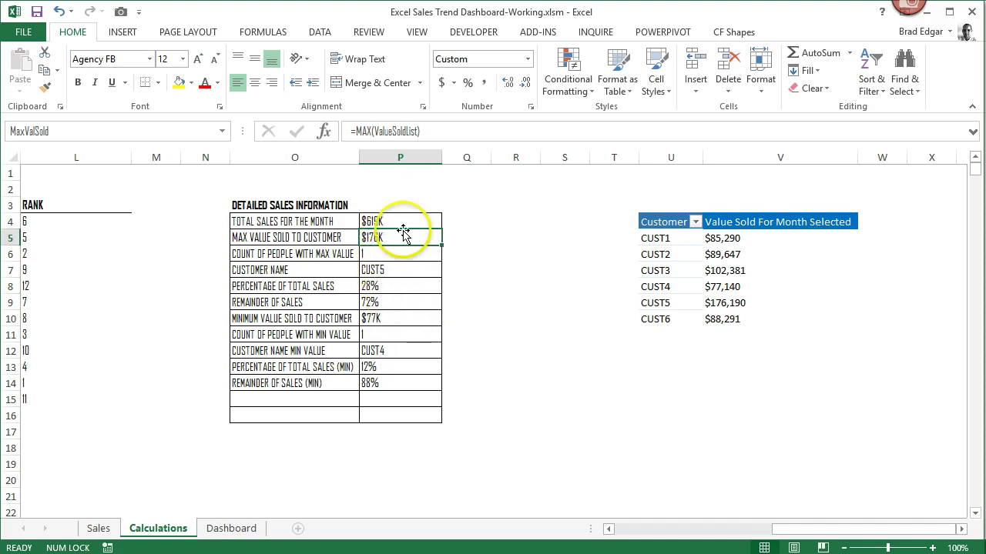
left_click(389, 288)
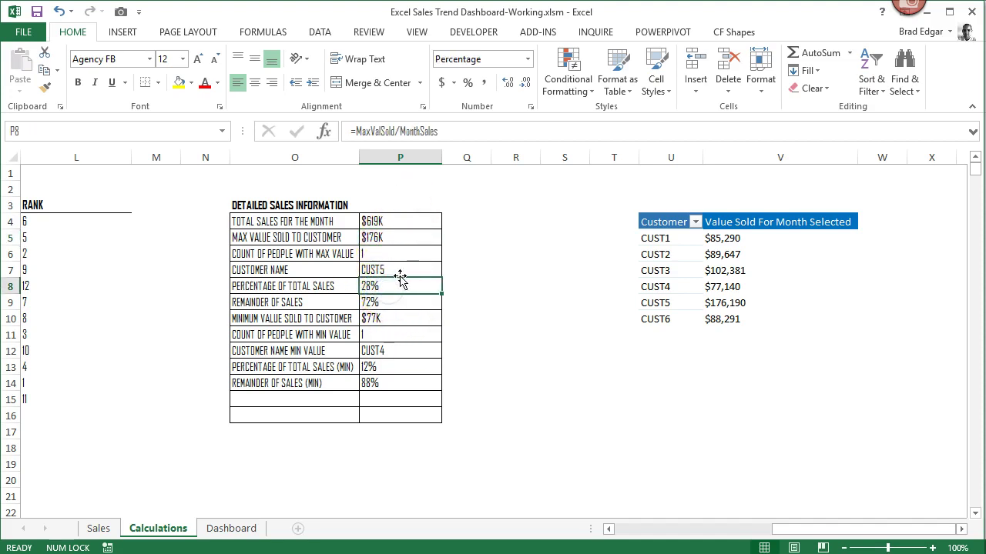
left_click(445, 125)
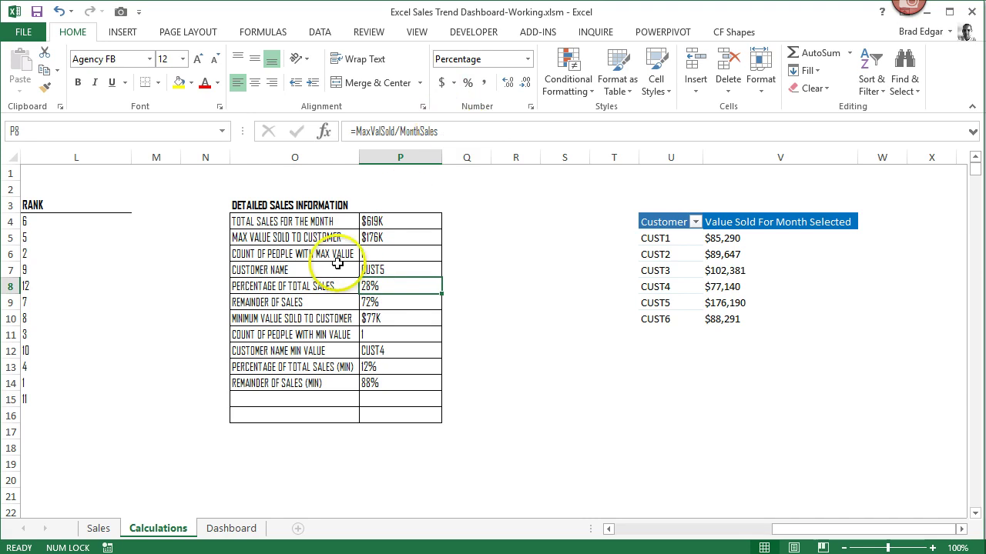
Examine the formulas for the month's total sales, the minimum value sold and its percentage of total sales
left_click(377, 224)
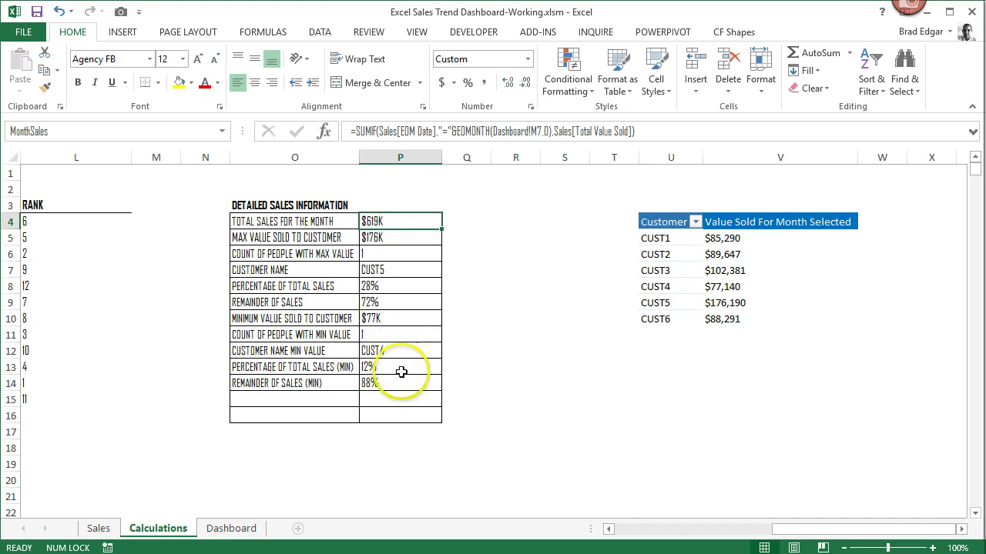
left_click(388, 319)
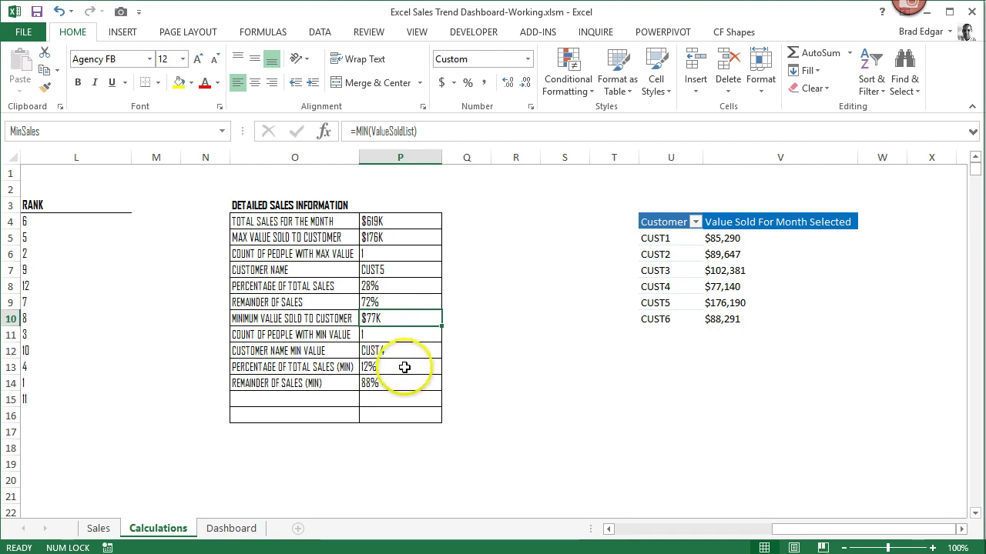
left_click(394, 369)
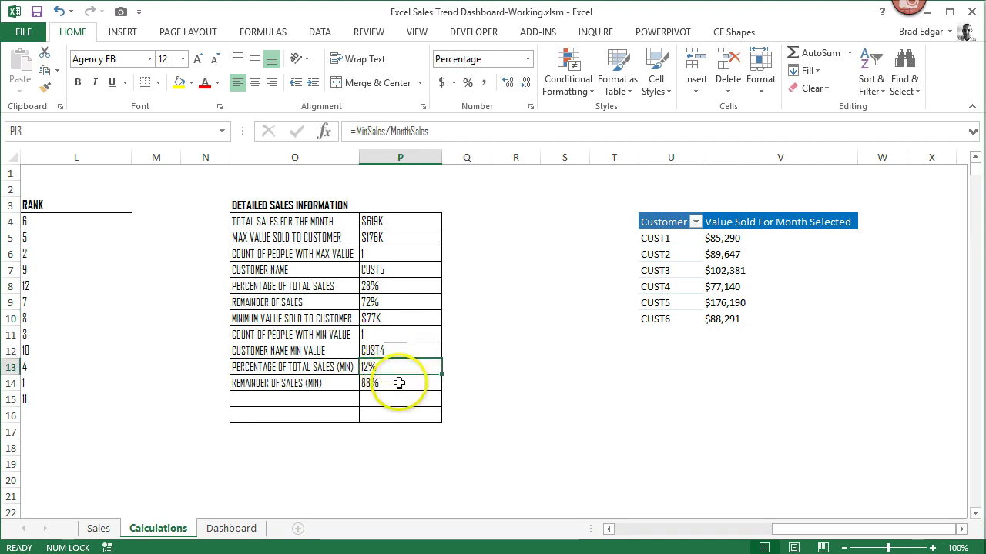
left_click(389, 318)
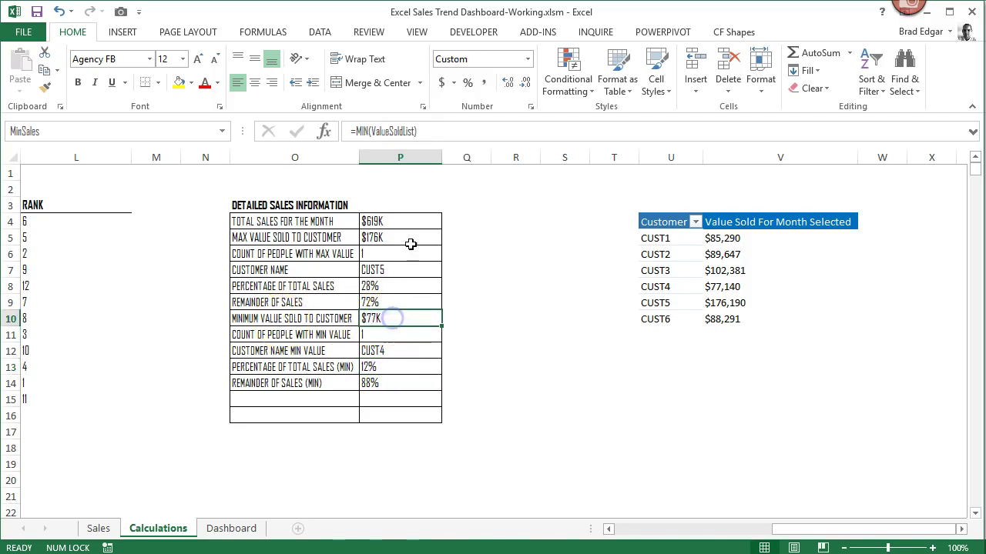
Insert a 2-D pie chart from the best customer's percentage of total sales and remainder of sales values
left_click(393, 221)
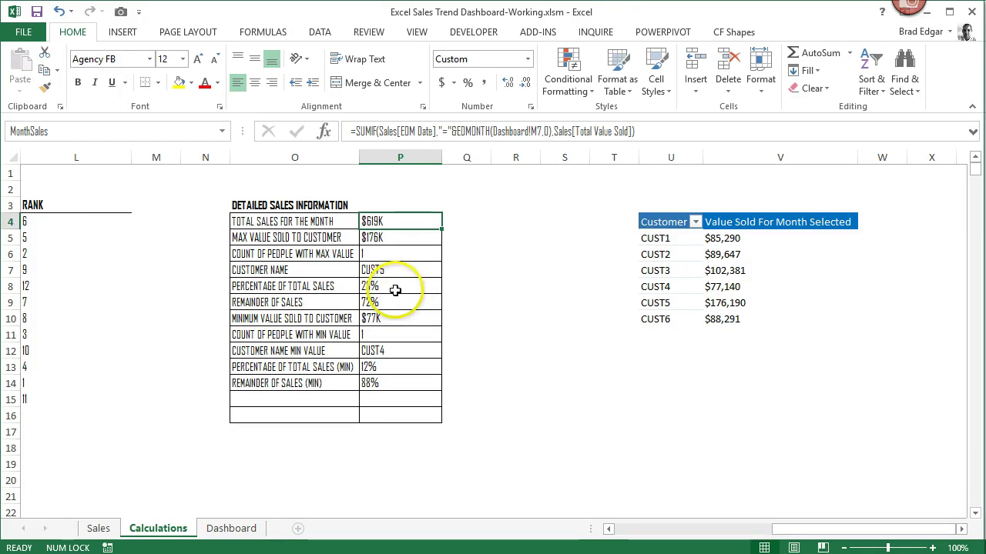
left_click(404, 287)
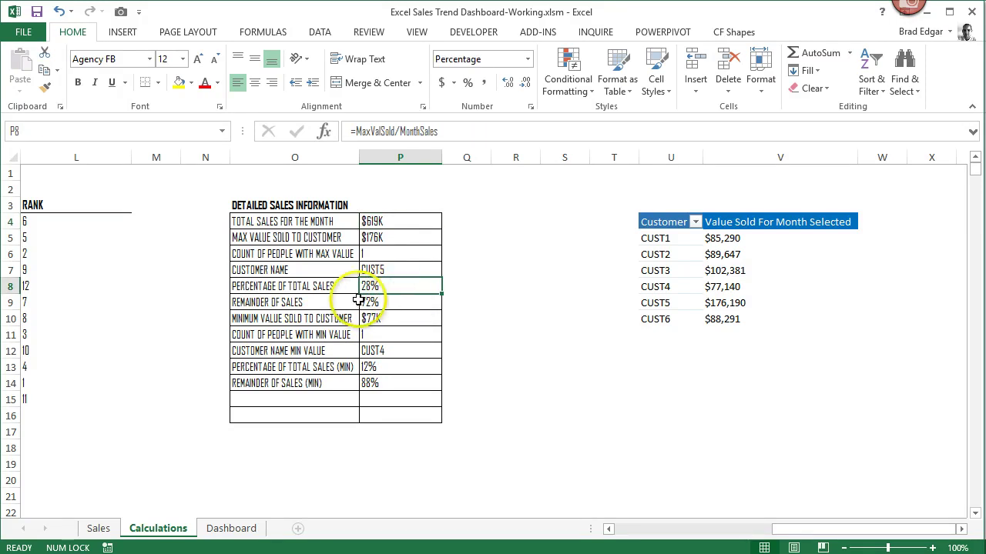
left_click_drag(375, 302, 373, 288)
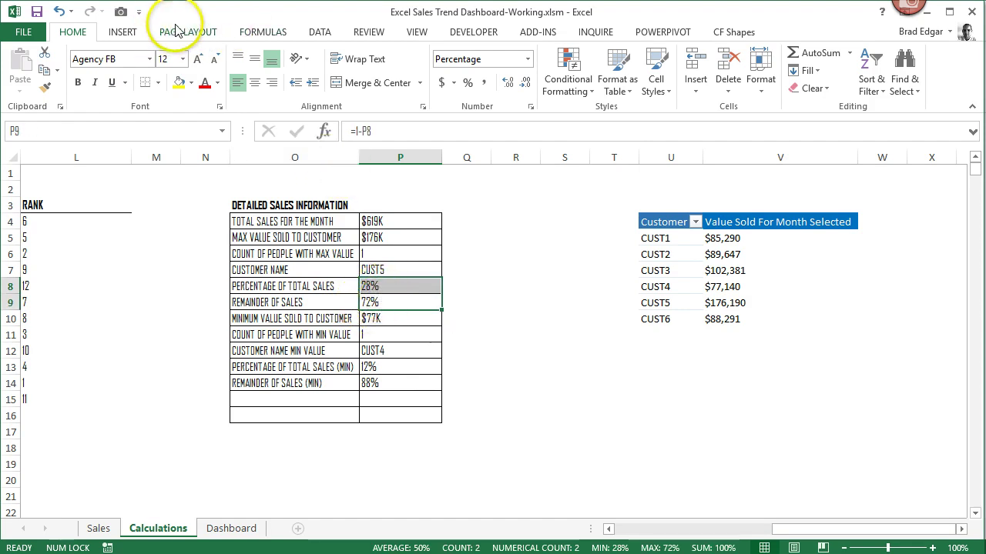
left_click(125, 32)
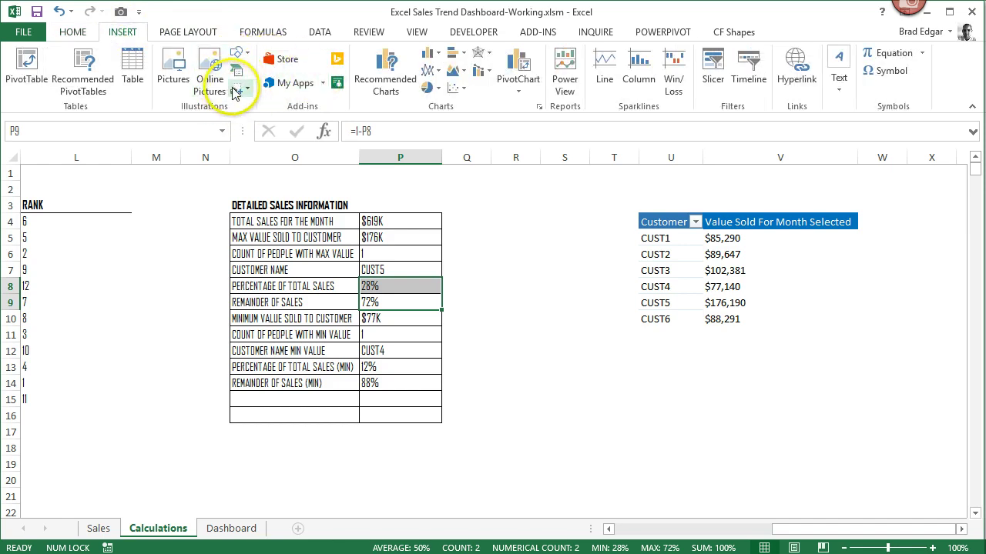
left_click(438, 89)
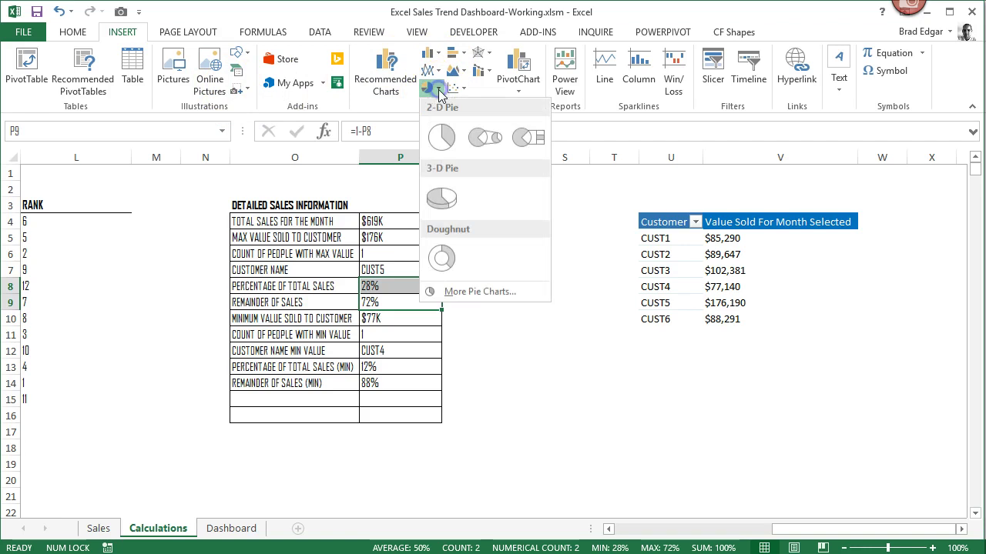
left_click(442, 138)
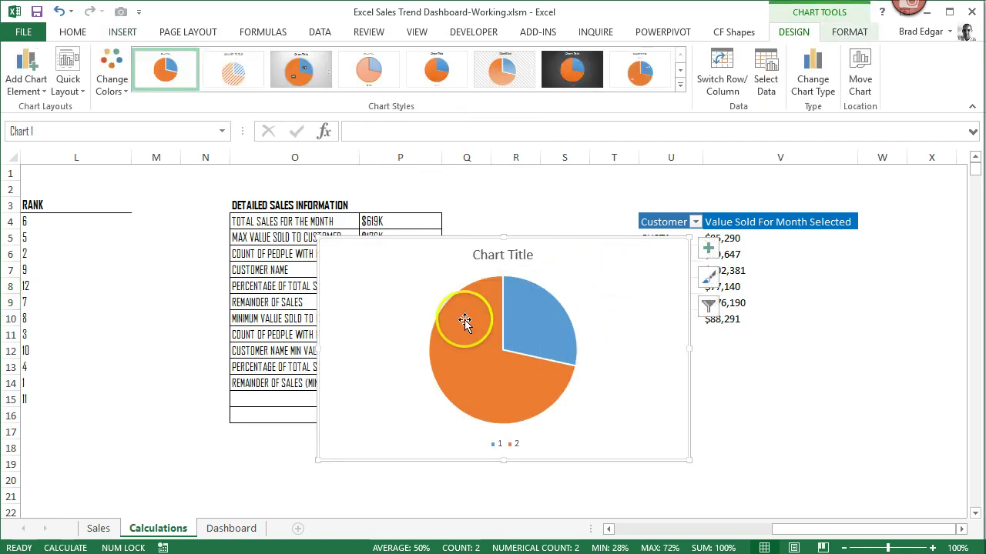
Reposition the pie chart on the Calculations sheet and check which cells feed its slices
left_click(469, 351)
left_click_drag(469, 351, 568, 306)
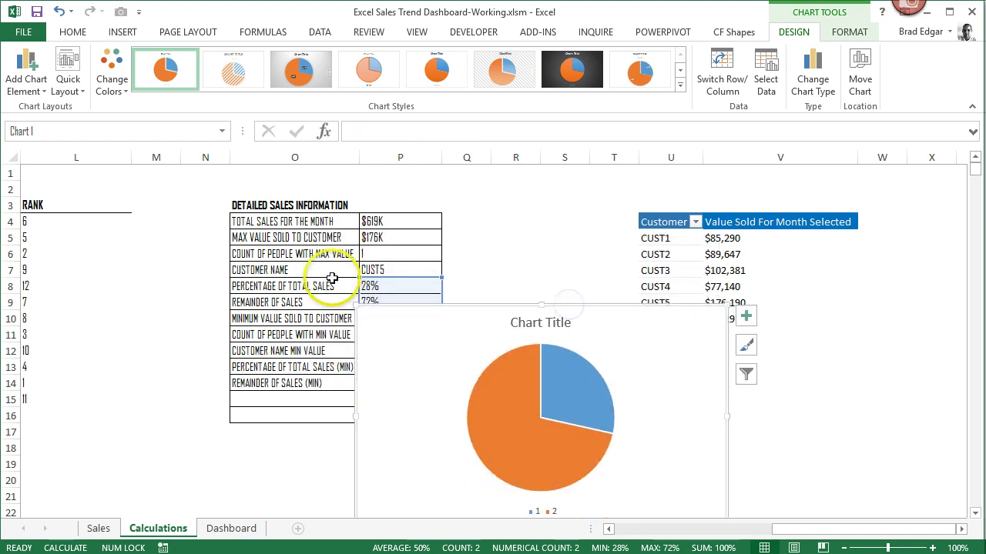
left_click(290, 302)
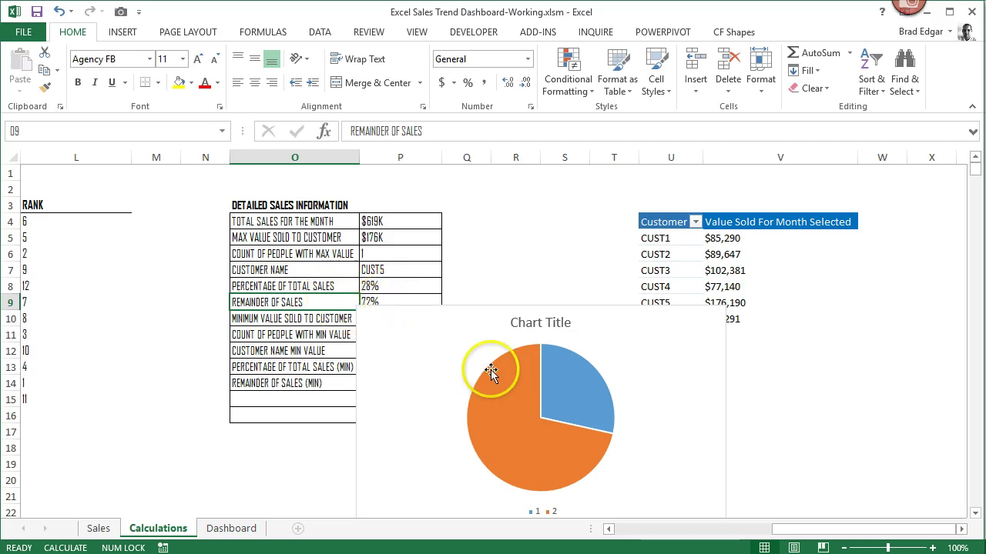
left_click(513, 396)
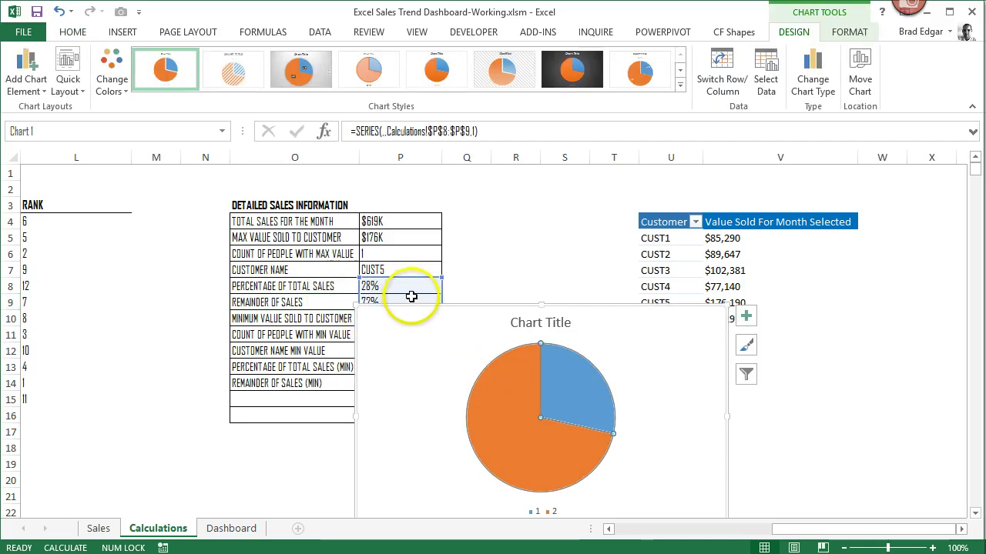
left_click_drag(411, 296, 528, 247)
Remove the fill from all slices of the pie chart
left_click(506, 341)
right_click(506, 343)
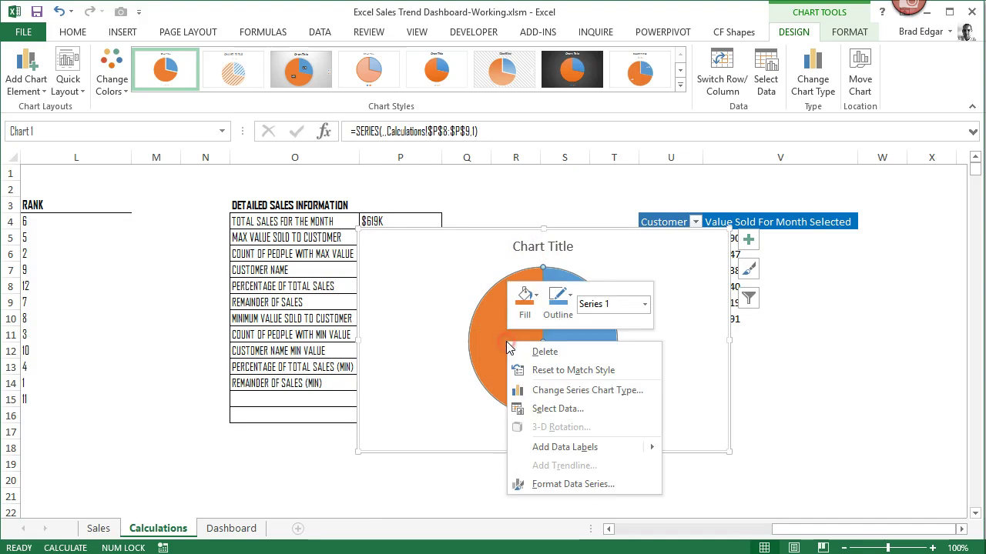
left_click(537, 304)
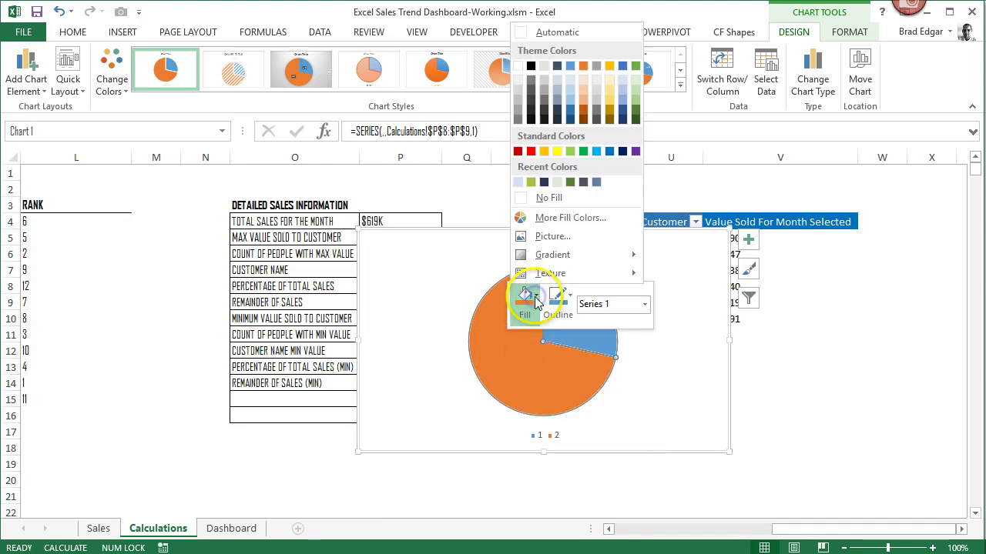
left_click(539, 200)
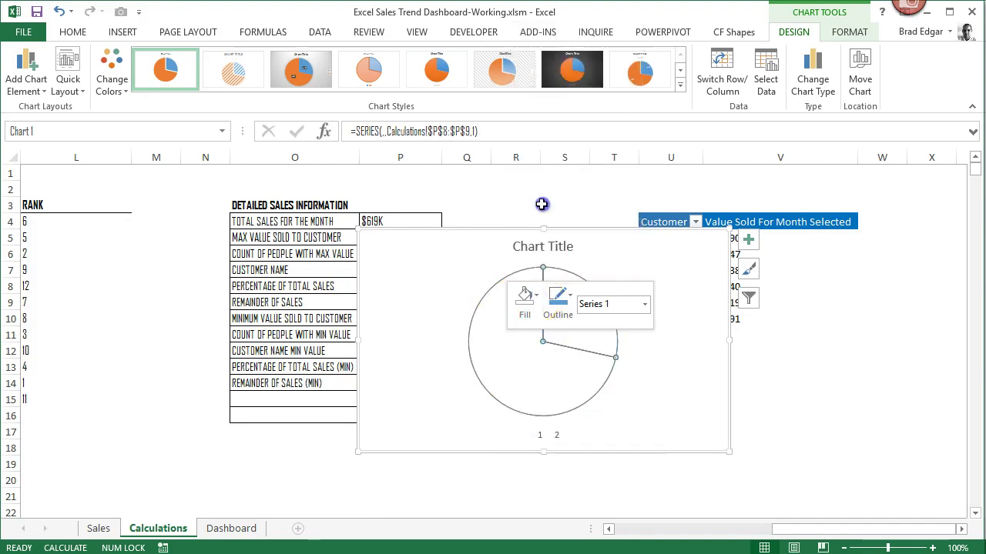
left_click(660, 405)
Give the percentage of total sales slice a solid dark navy fill from the recent colors
left_click(530, 362)
left_click_drag(530, 361, 598, 296)
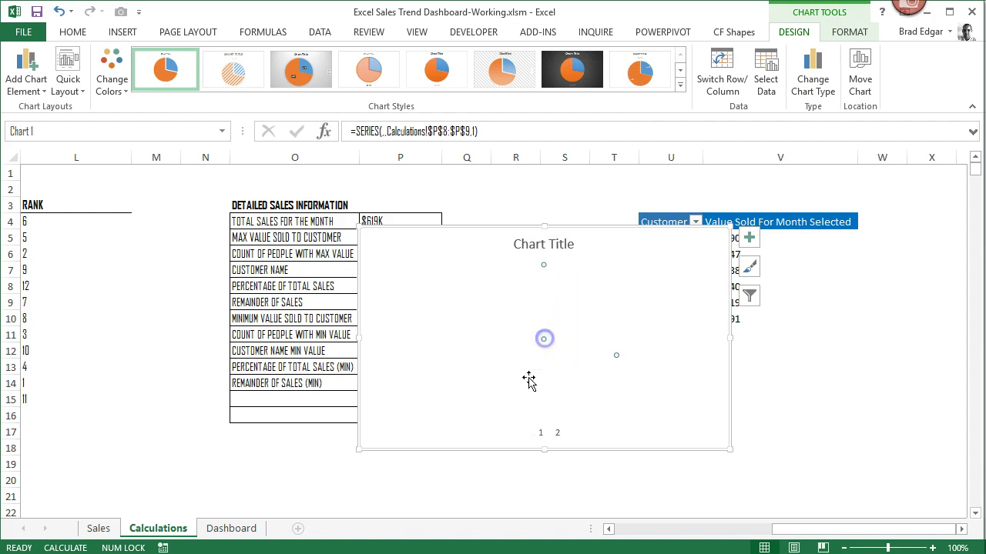
left_click(591, 265)
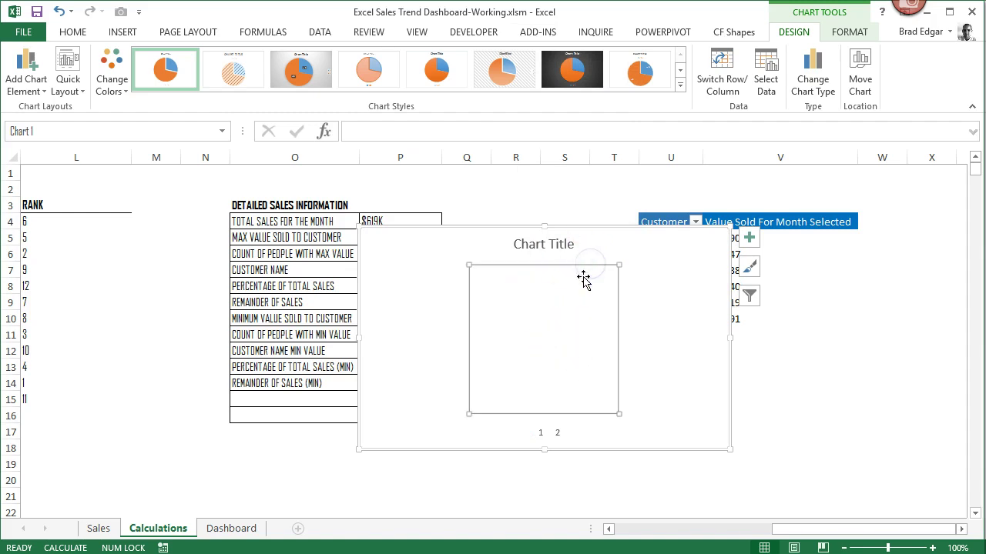
left_click(569, 298)
left_click_drag(583, 284, 587, 285)
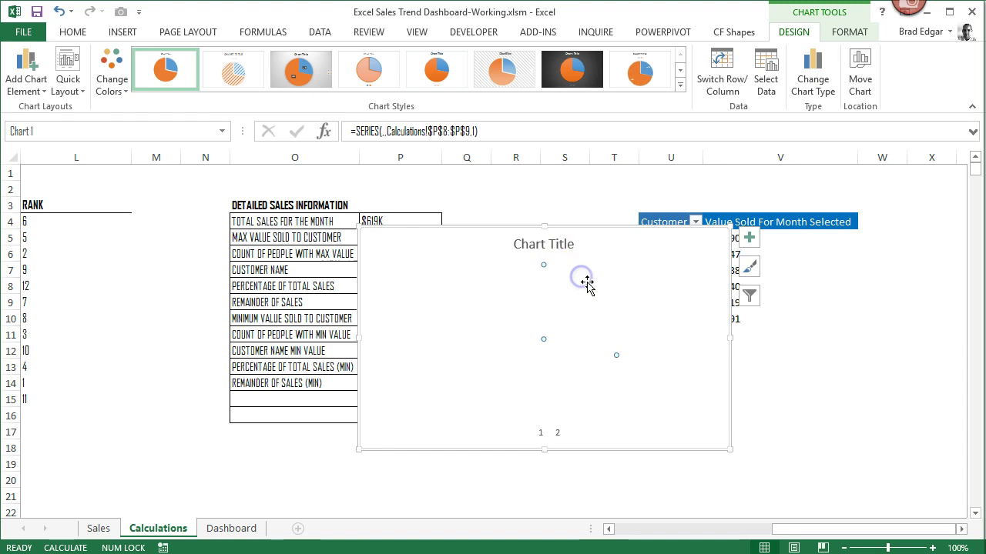
right_click(574, 324)
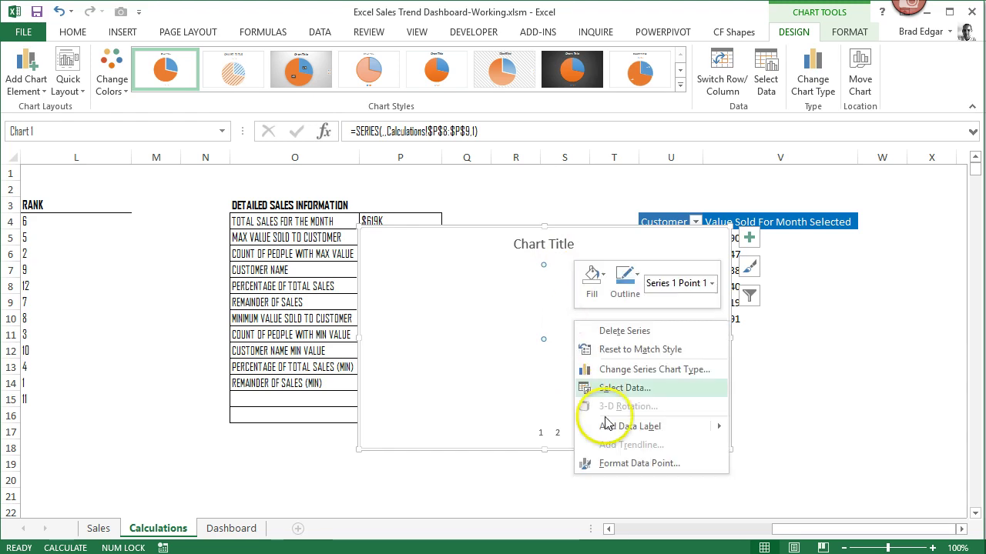
mouse_move(646, 436)
left_click(645, 462)
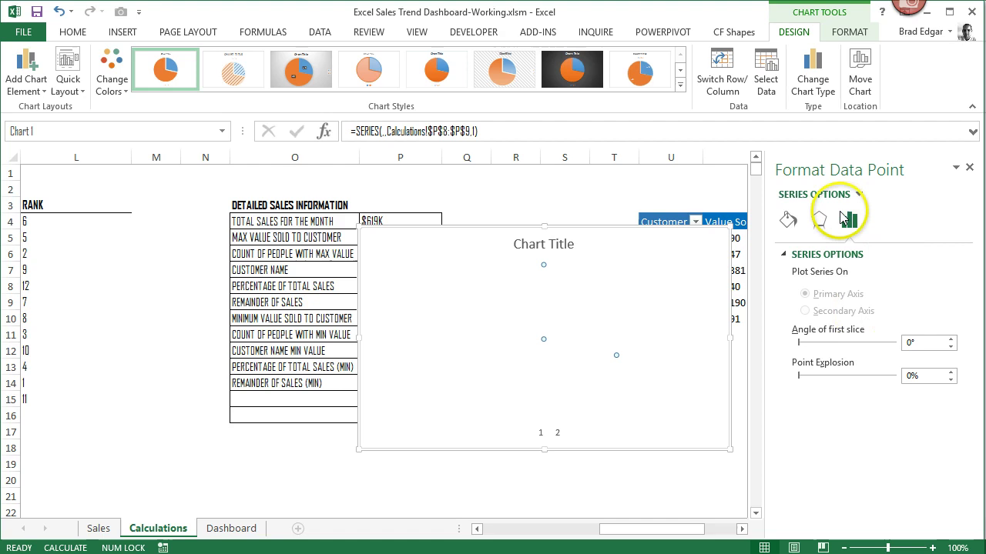
left_click(788, 222)
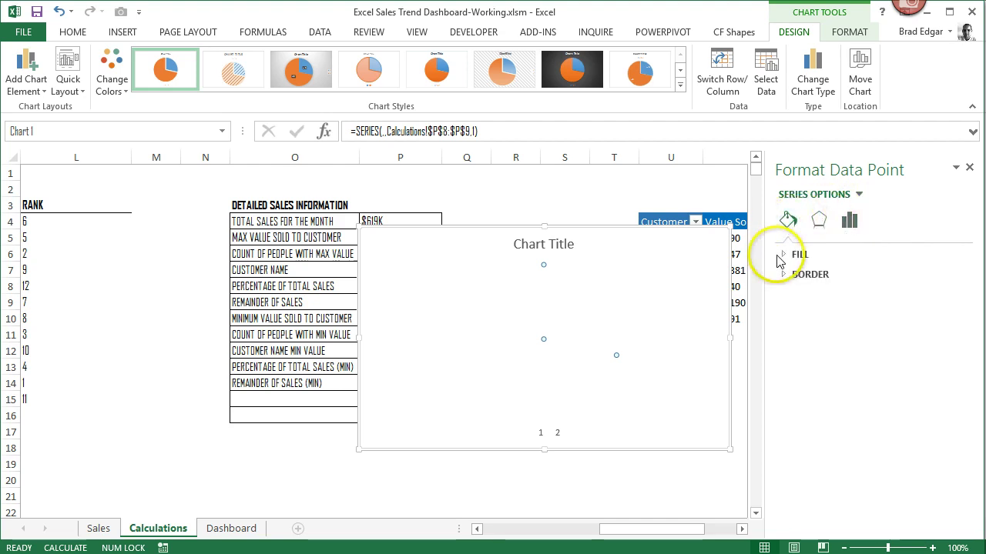
left_click(785, 255)
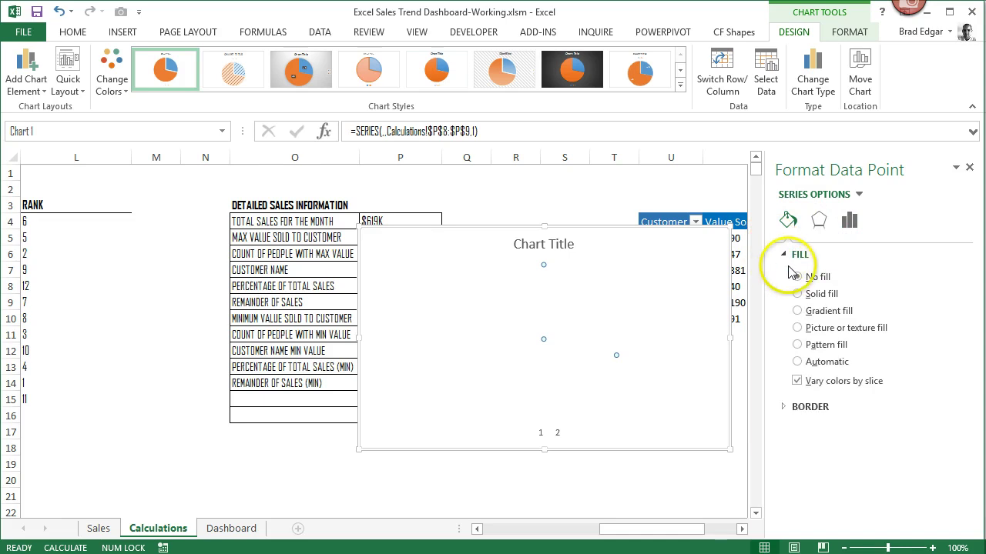
left_click(811, 294)
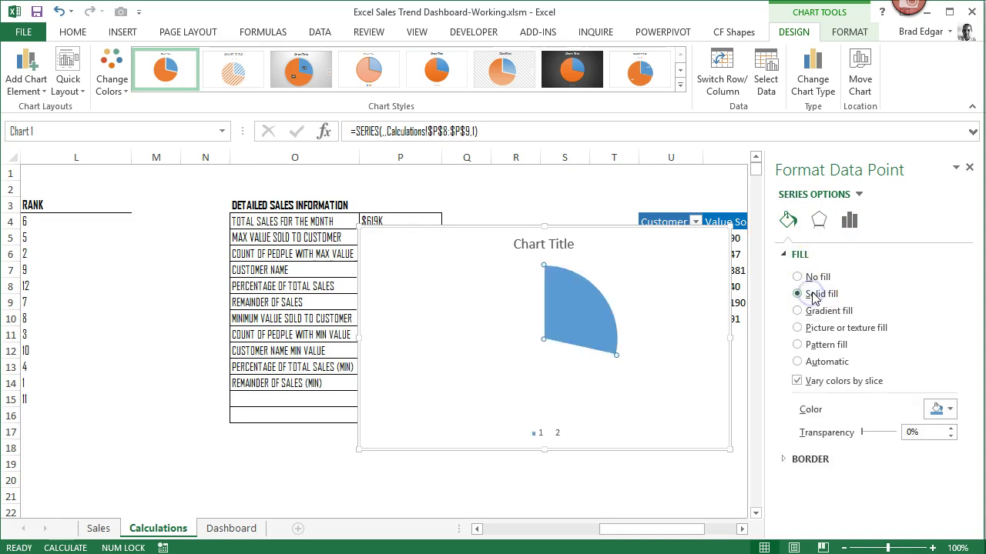
left_click(951, 410)
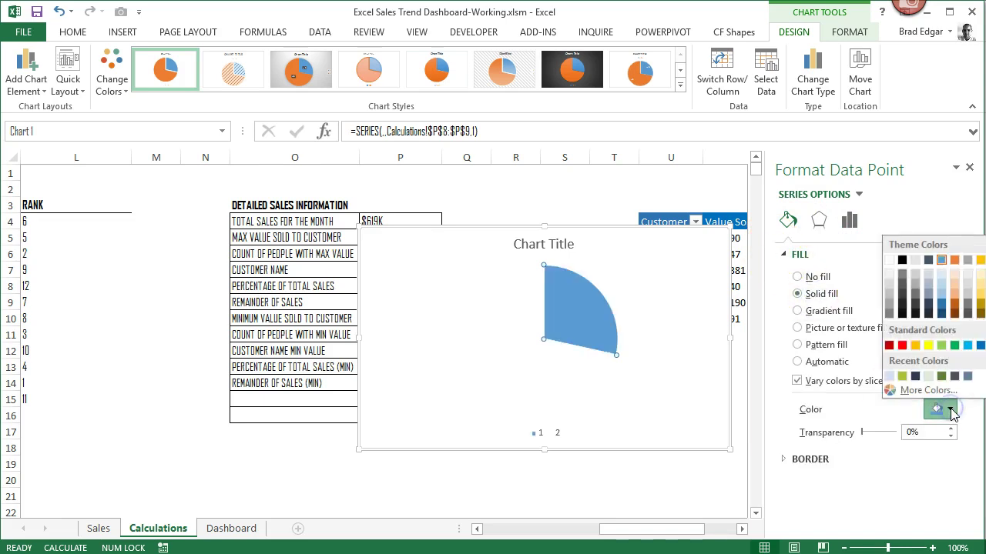
left_click(914, 377)
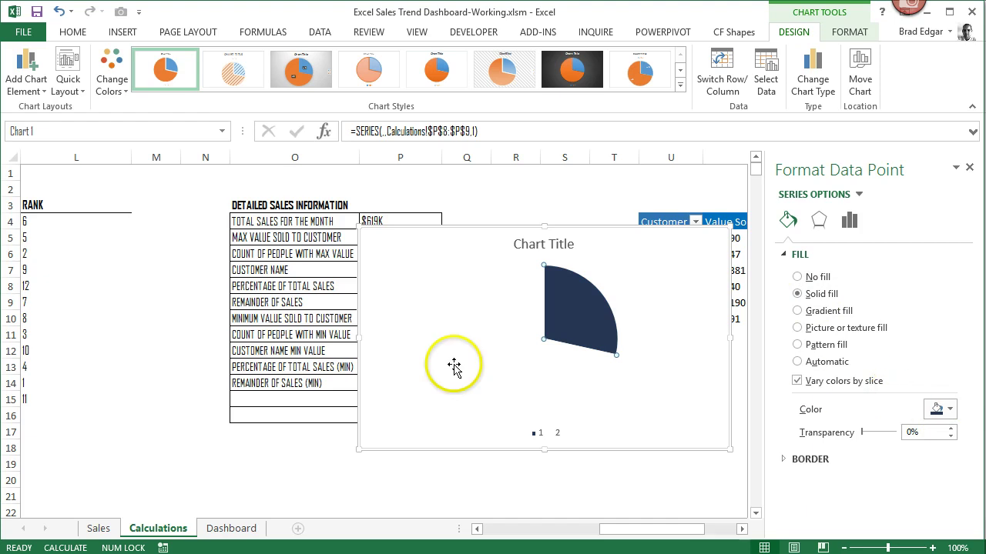
Give the unfilled remainder of sales slice a solid light blue border from the recent colors
left_click(540, 362)
left_click(526, 295)
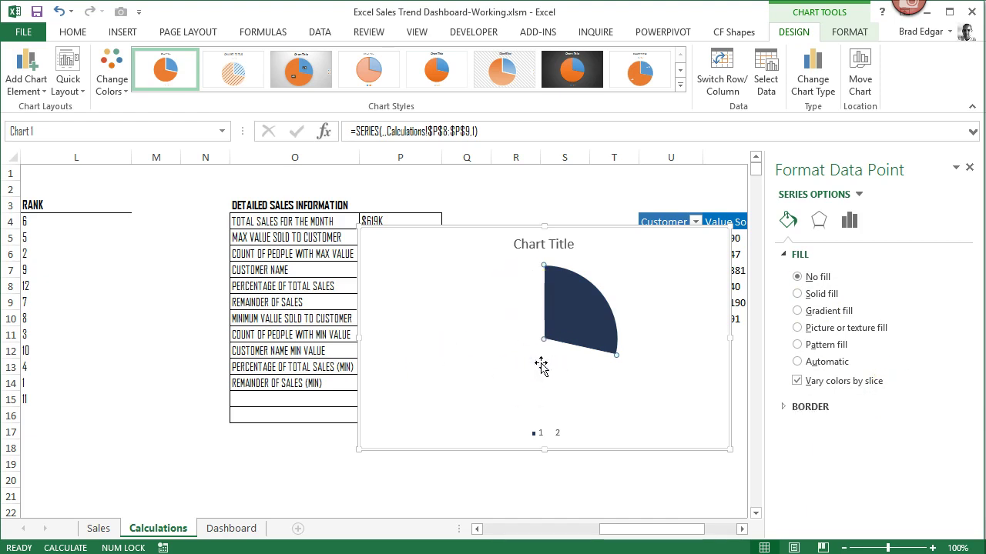
left_click(622, 274)
left_click(513, 316)
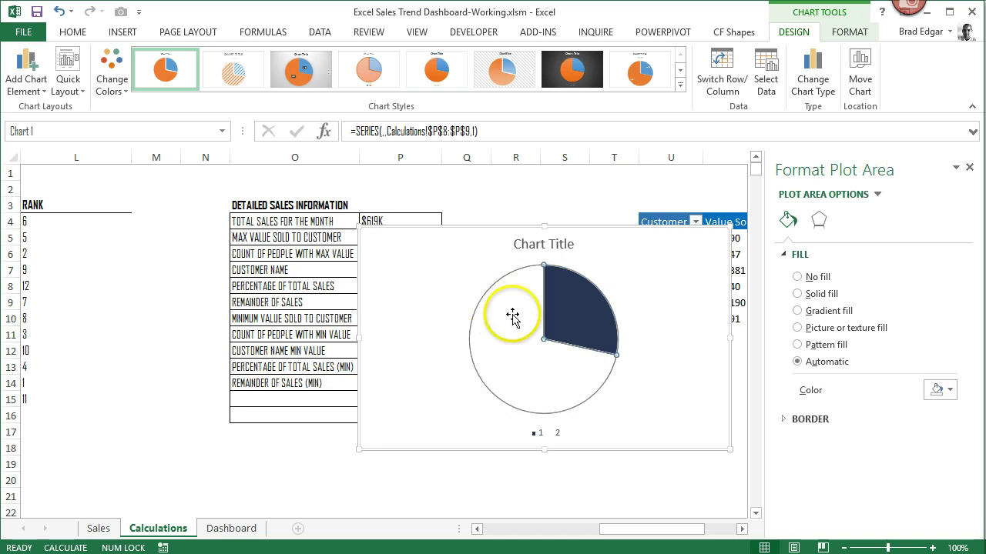
right_click(513, 316)
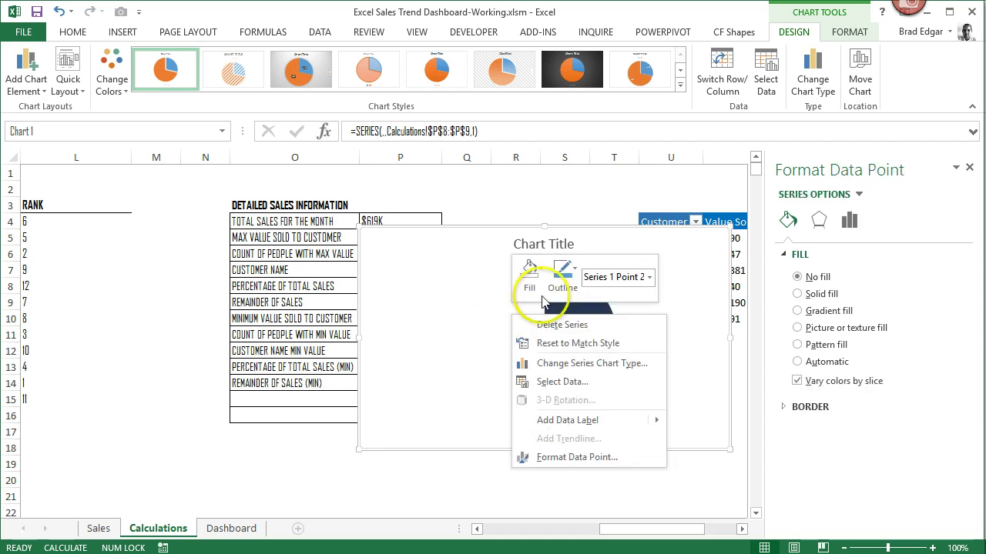
left_click(541, 273)
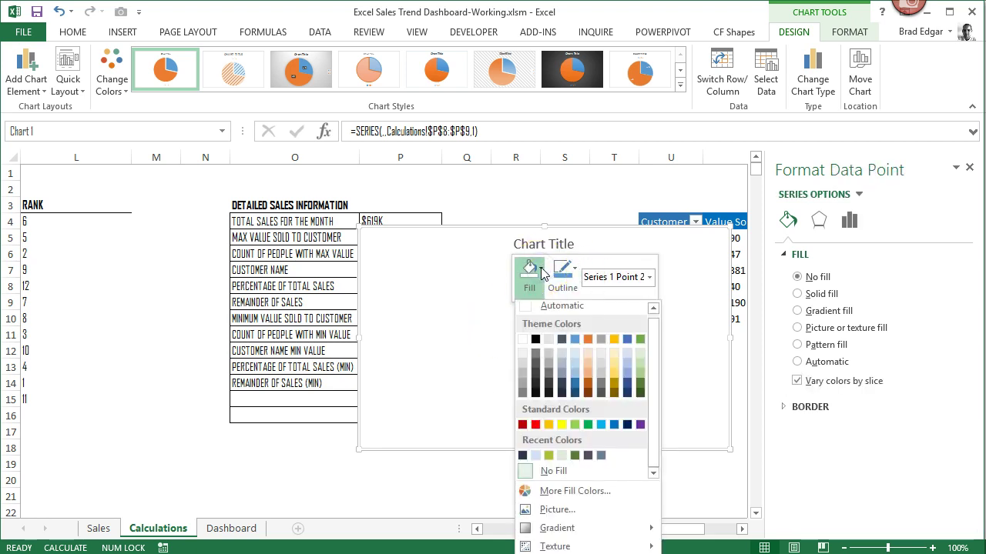
left_click(529, 269)
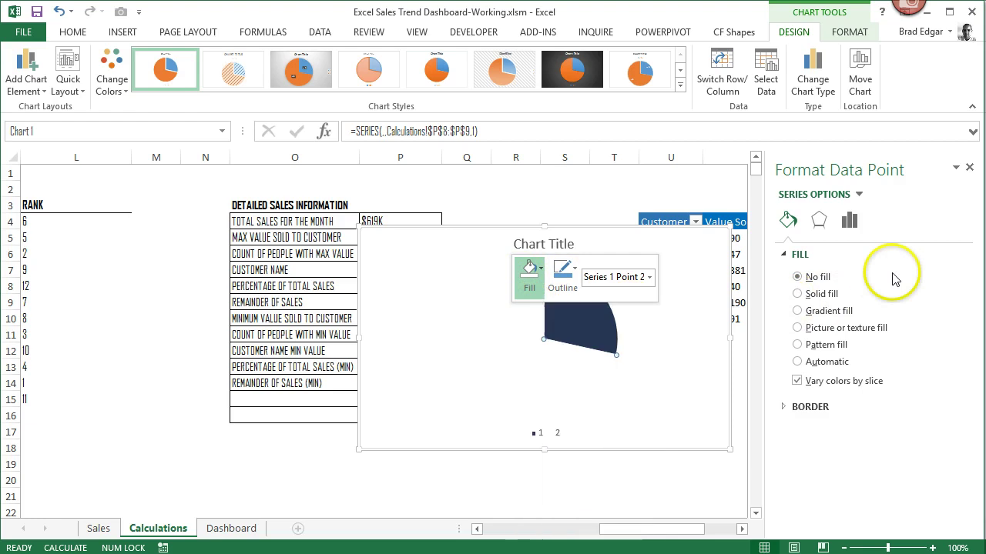
left_click(782, 406)
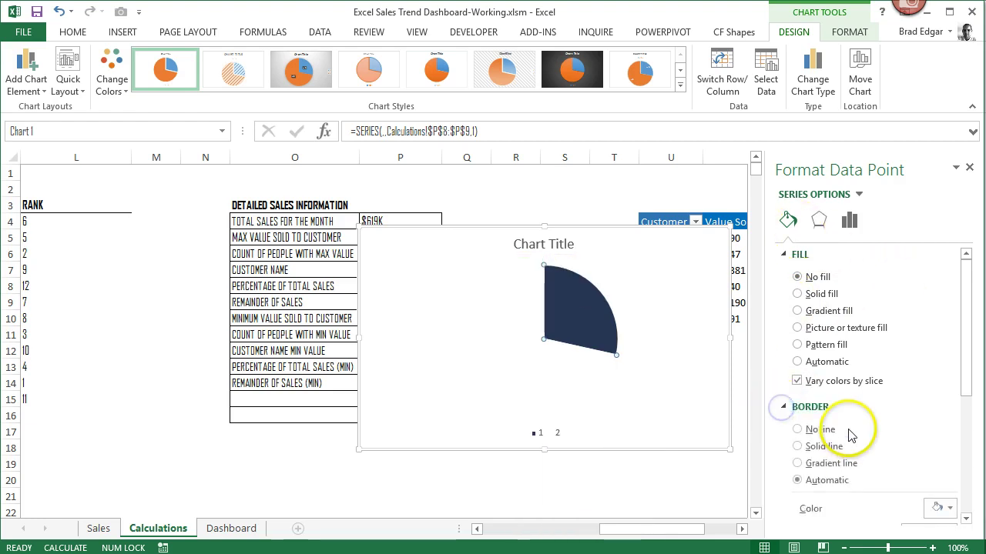
left_click(823, 448)
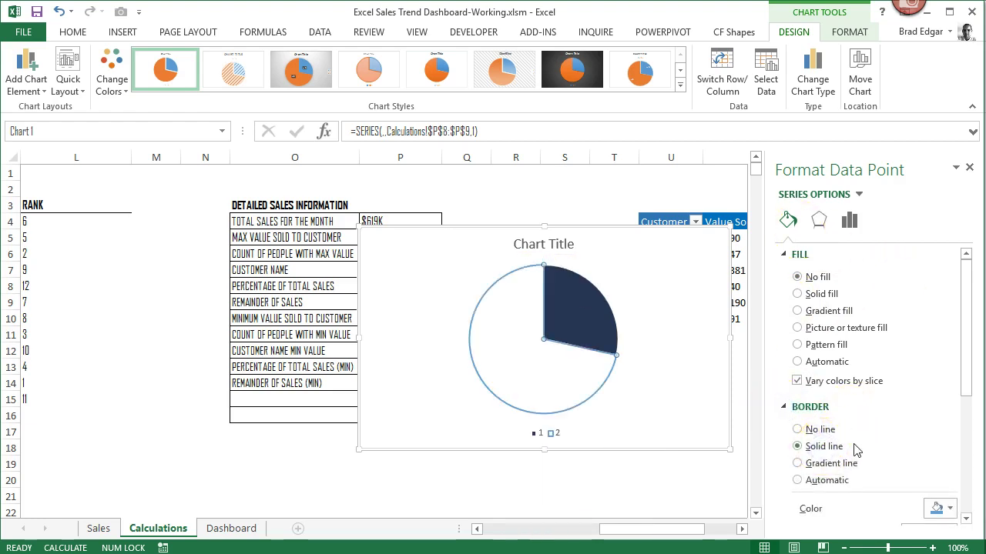
left_click(944, 507)
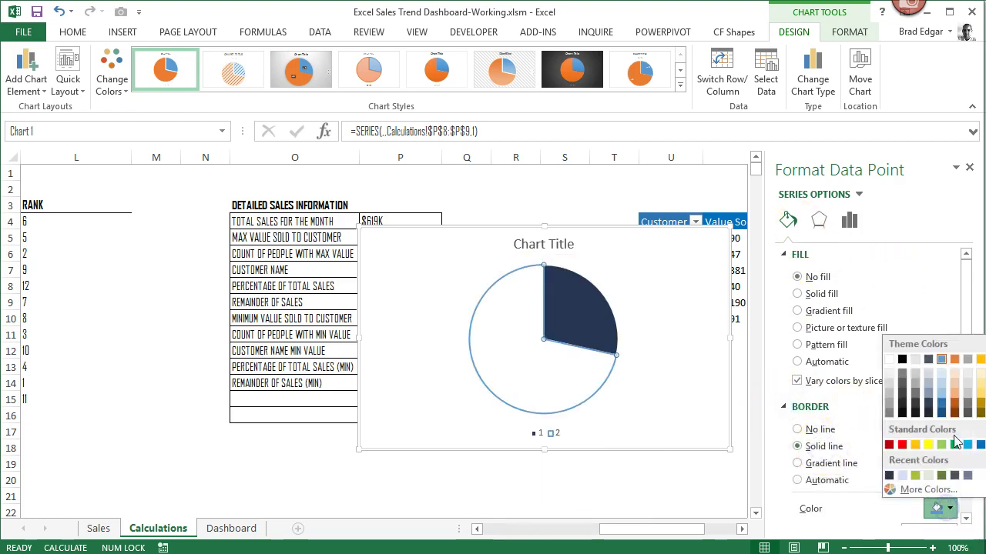
left_click(918, 477)
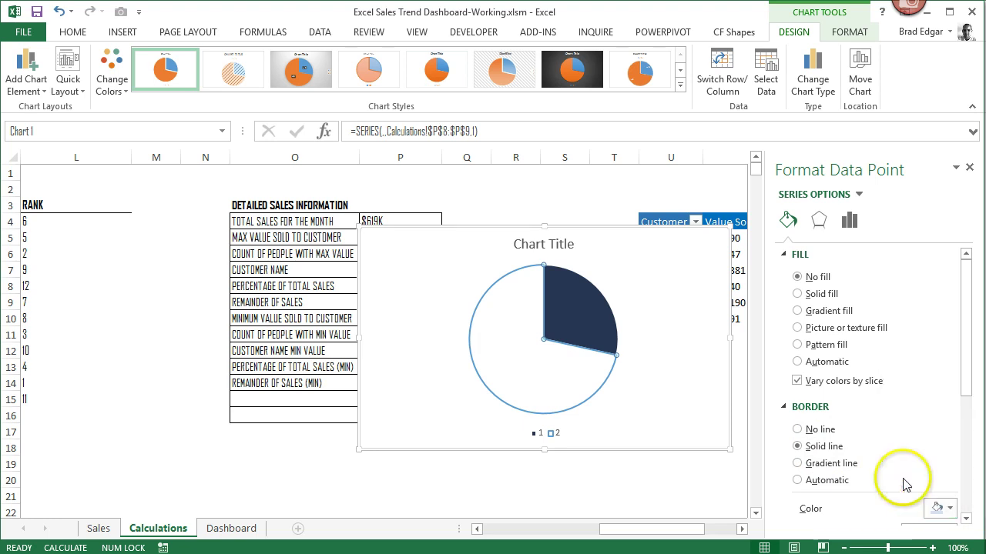
Apply a solid line border to the whole pie series
left_click(675, 383)
right_click(596, 308)
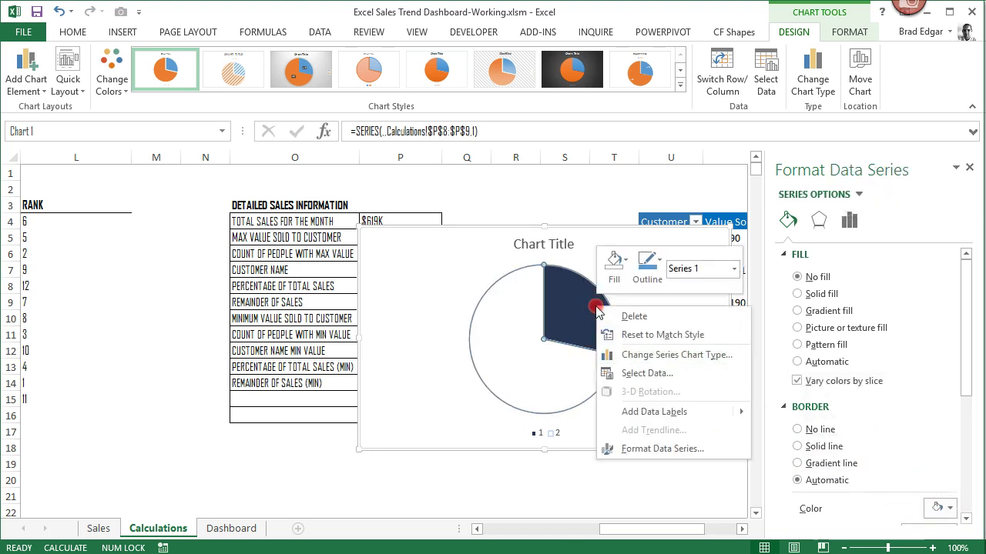
left_click(863, 447)
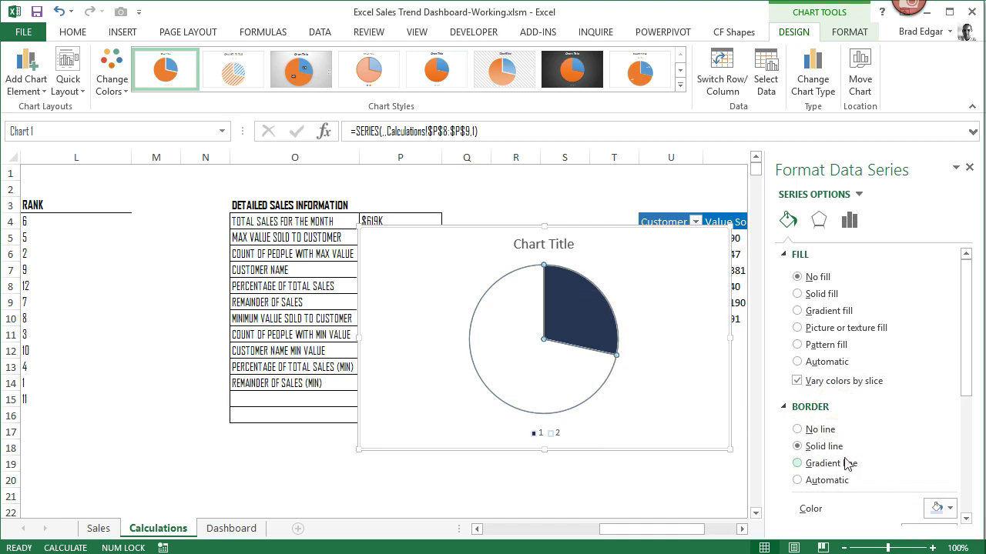
left_click(622, 324)
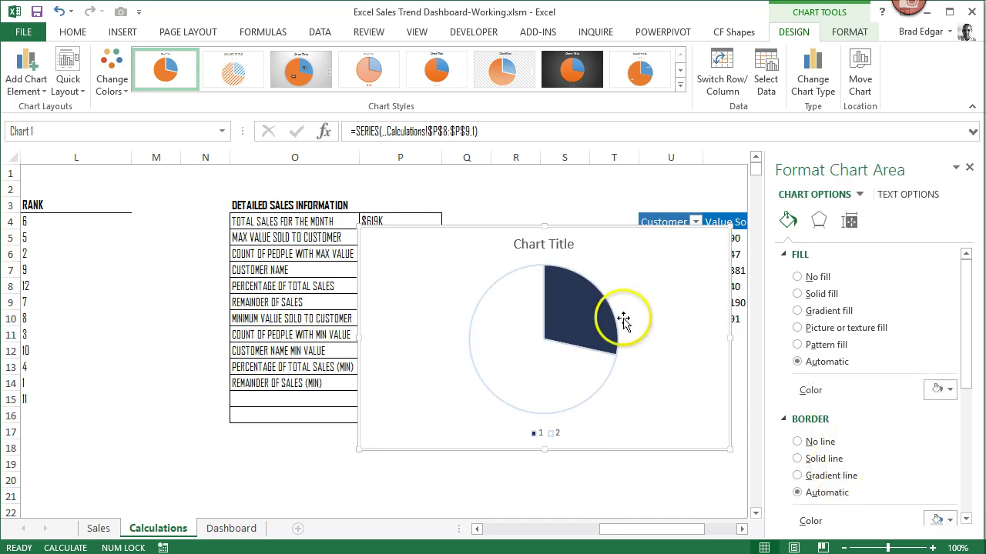
left_click(586, 318)
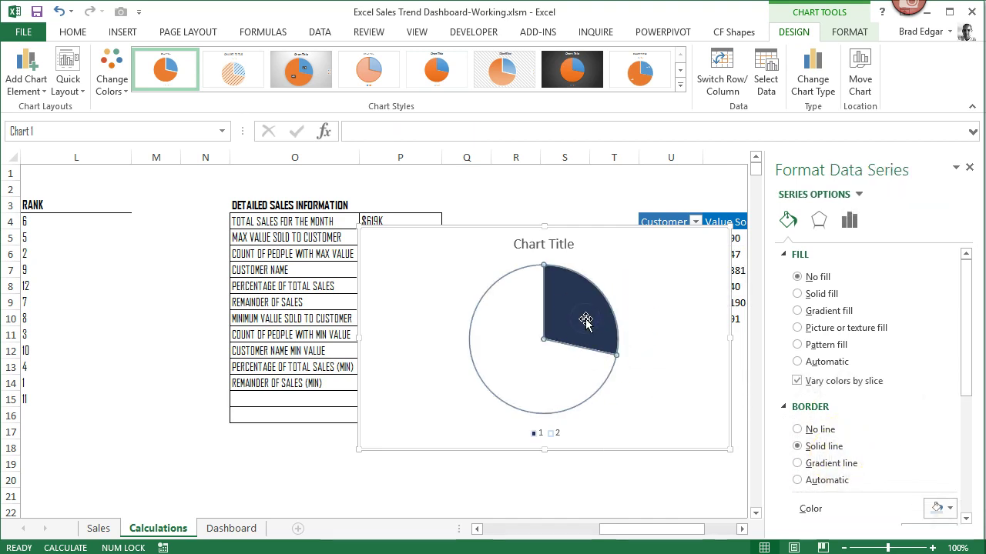
Set the pie series border color to dark navy from the recent colors
left_click(839, 444)
left_click(941, 509)
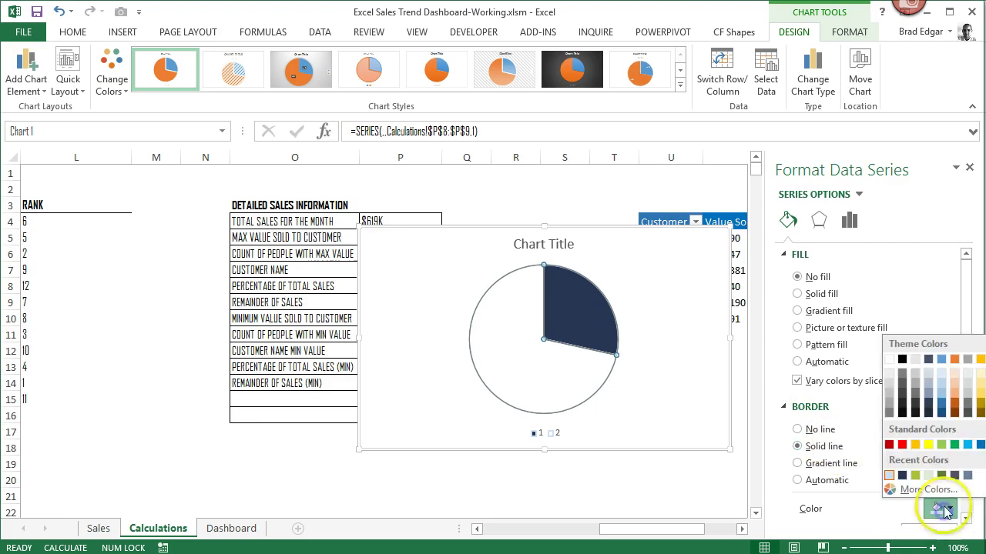
left_click(903, 477)
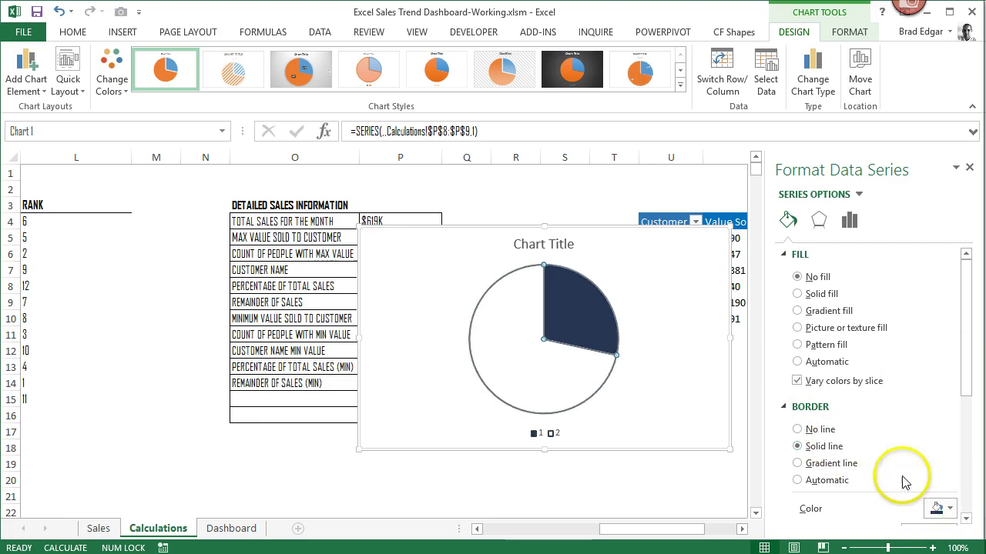
Delete the legend and the chart title from the pie chart
left_click(689, 359)
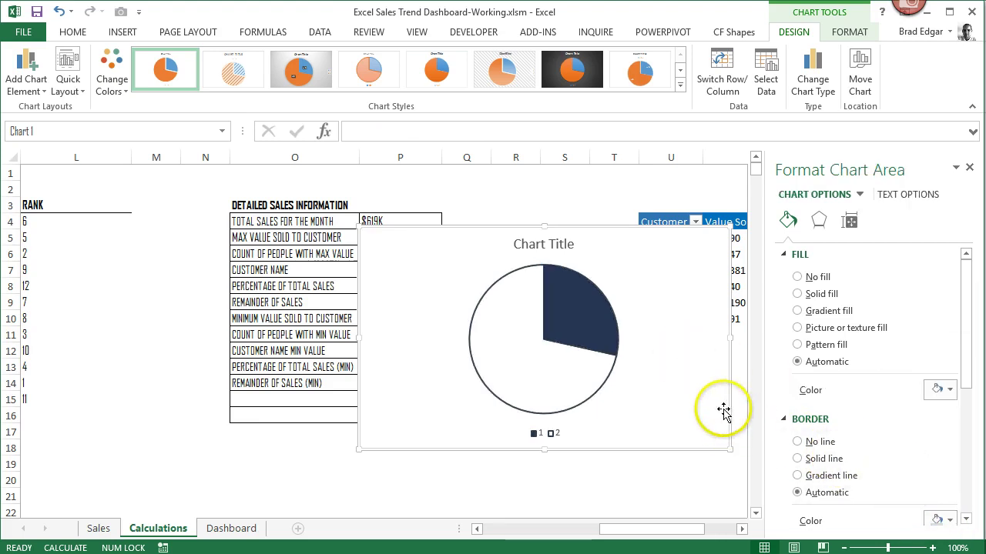
left_click(546, 433)
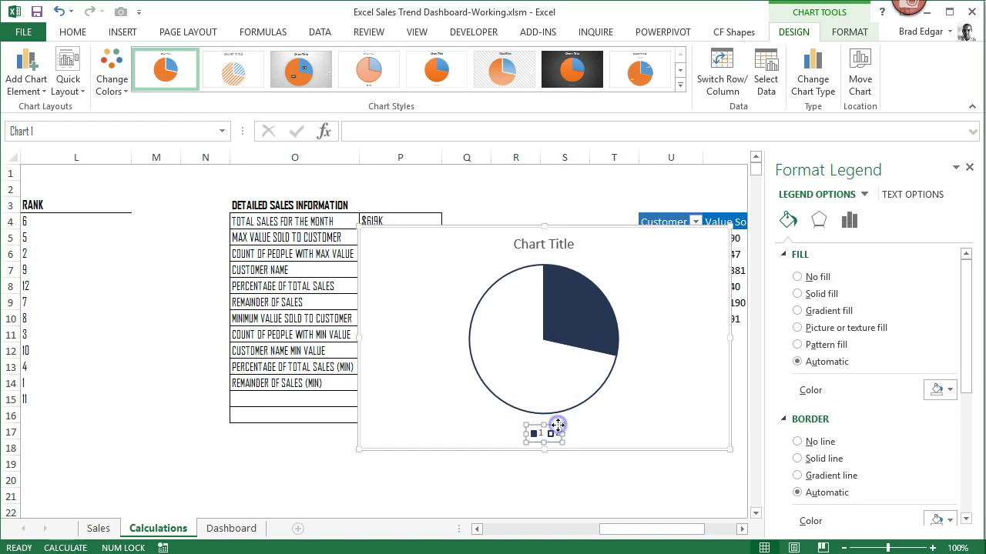
key("Delete")
left_click(544, 245)
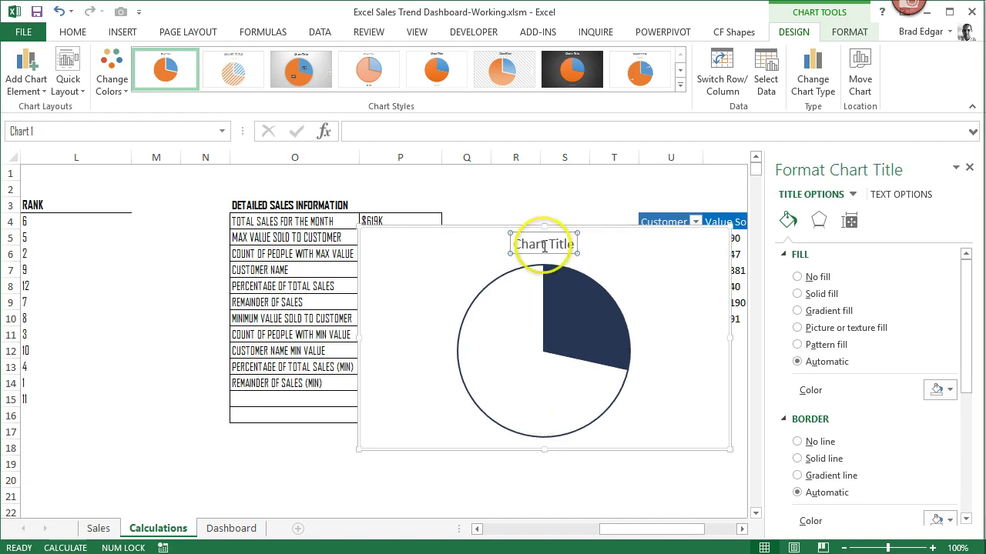
key("Delete")
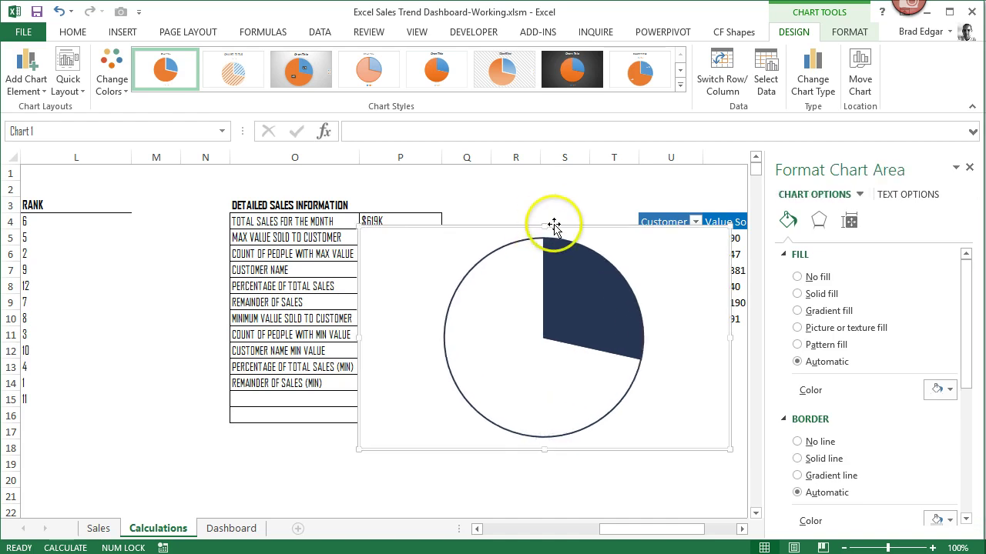
Set the chart area to no fill and shrink the chart over the Detailed Sales Information table
right_click(566, 226)
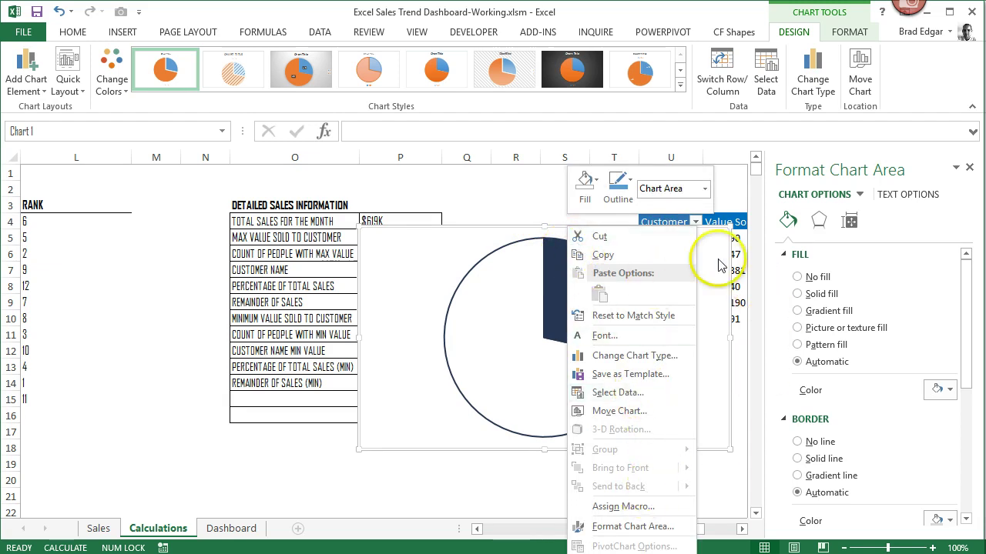
left_click(816, 277)
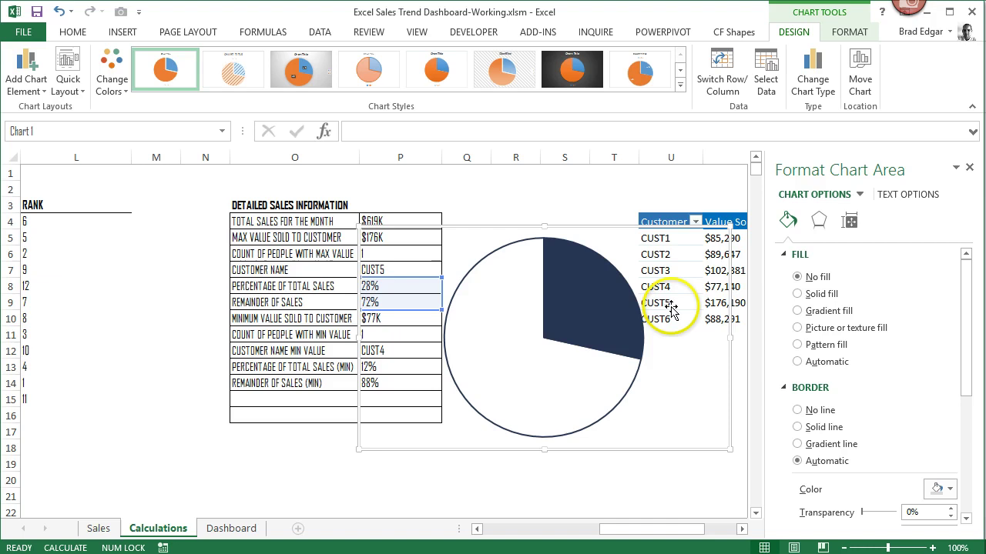
left_click_drag(567, 229, 501, 220)
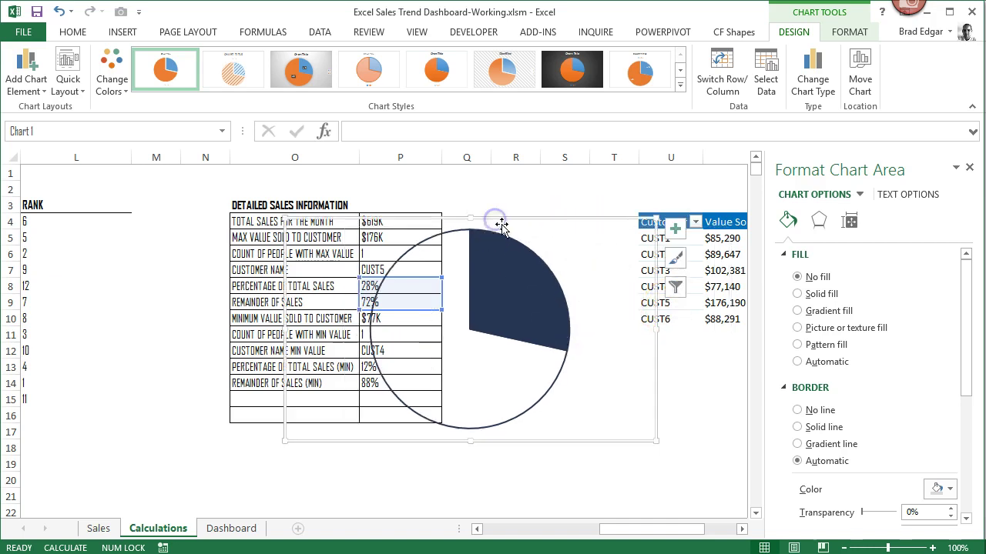
left_click_drag(647, 435, 463, 398)
left_click(547, 400)
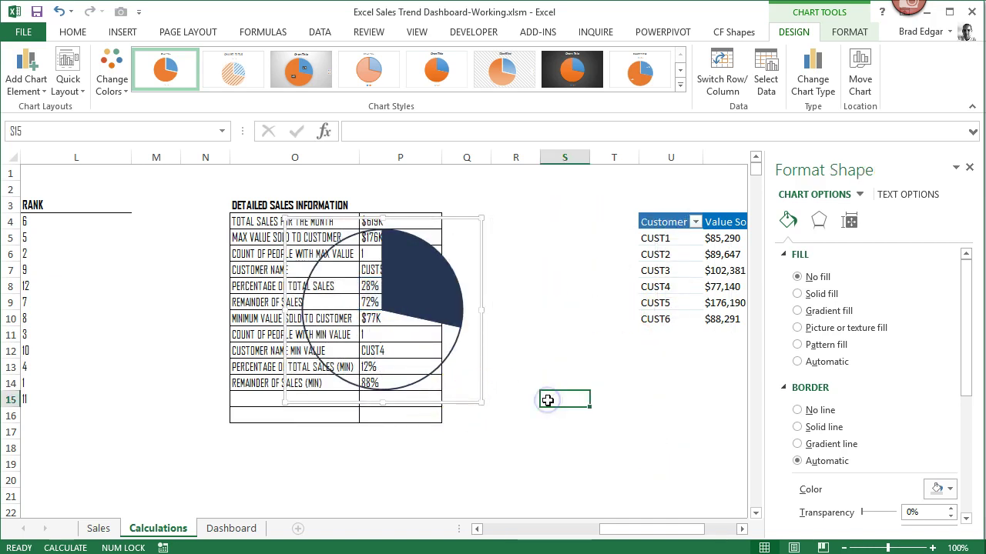
Remove the border line around the pie chart's chart area
left_click(546, 266)
left_click(471, 222)
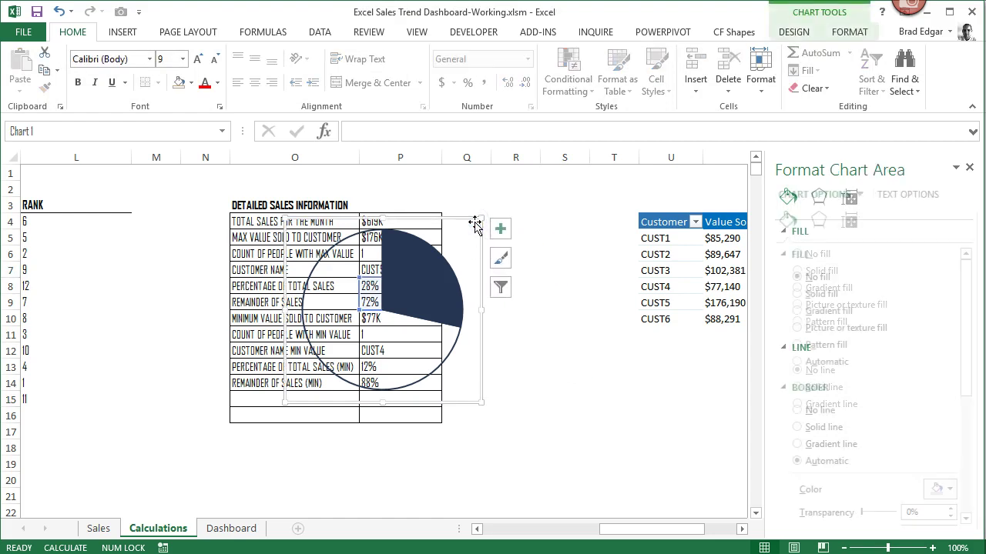
left_click(797, 410)
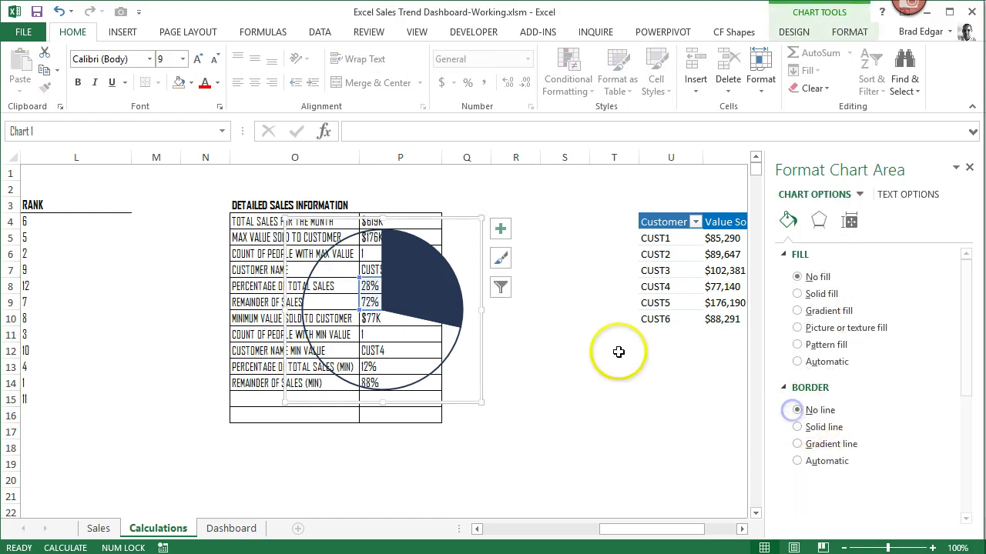
left_click(576, 382)
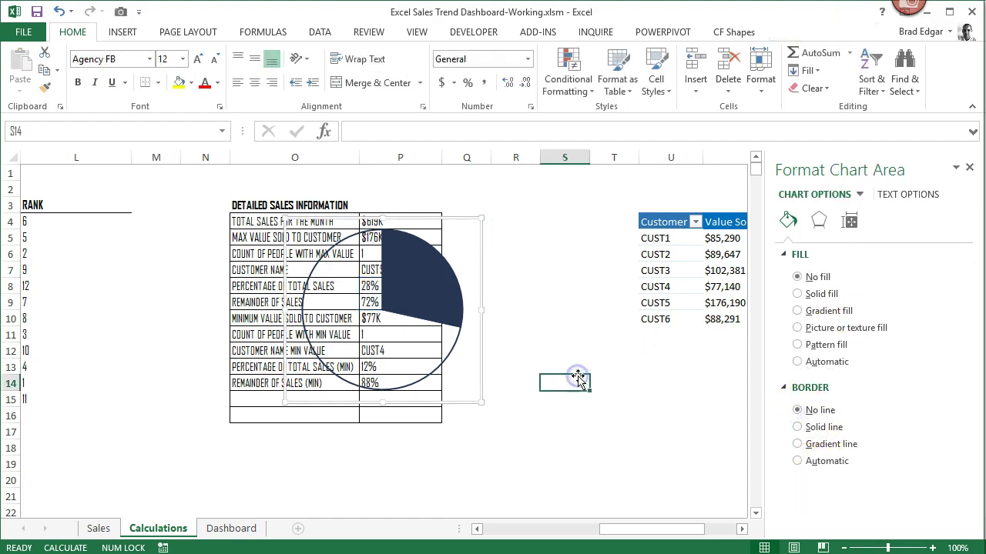
Shrink the pie chart to icon size and place it beside the Detailed Sales Information table, over columns Q and R
left_click(426, 344)
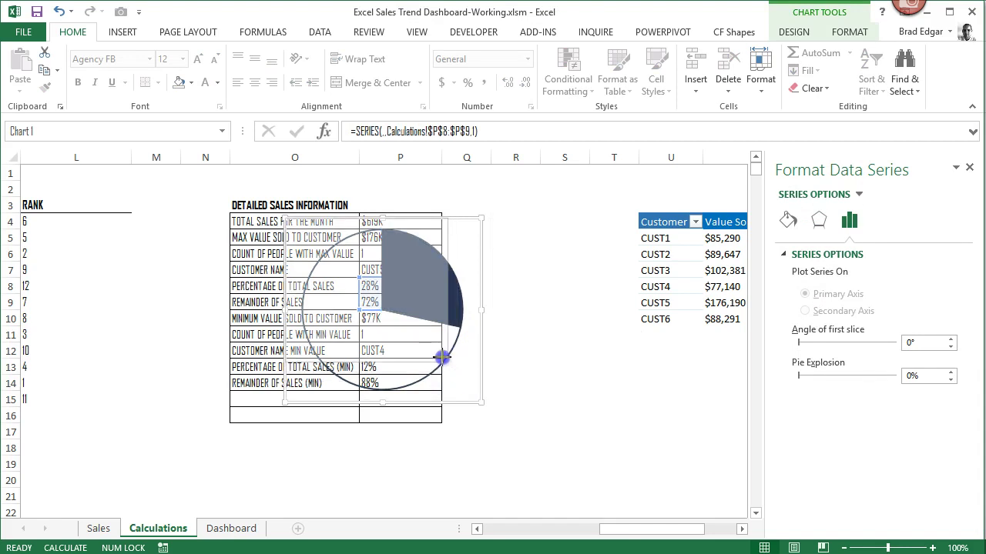
left_click_drag(402, 333, 383, 318)
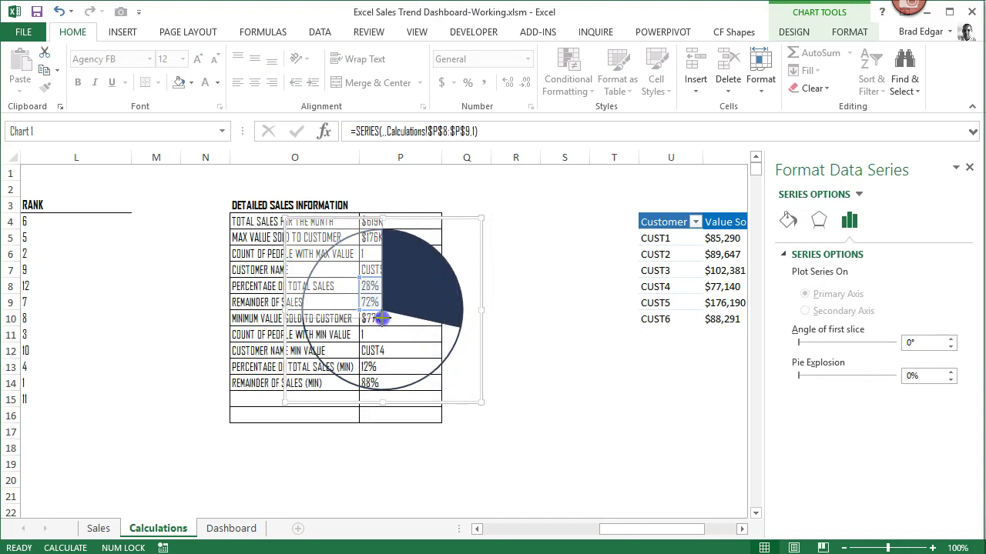
left_click(358, 277)
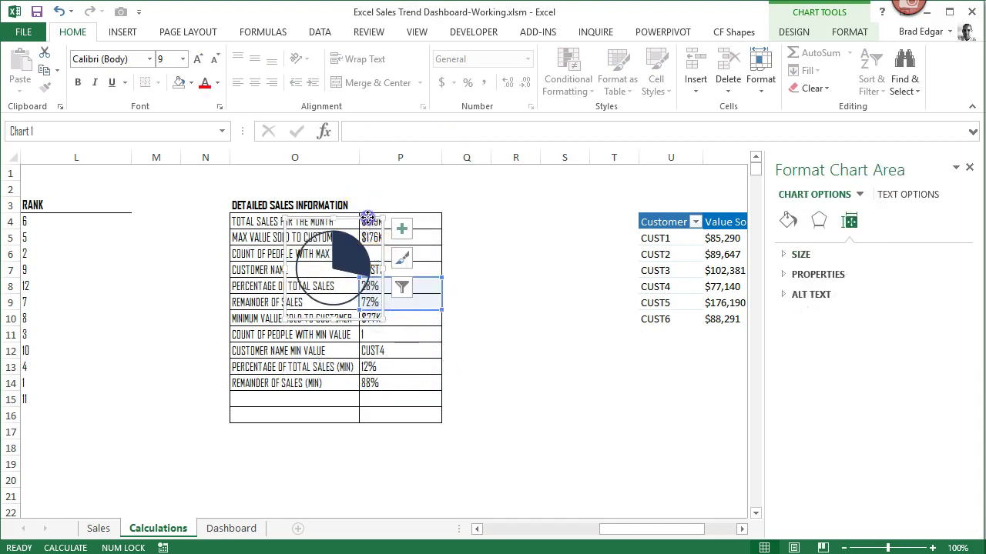
left_click_drag(377, 216, 562, 227)
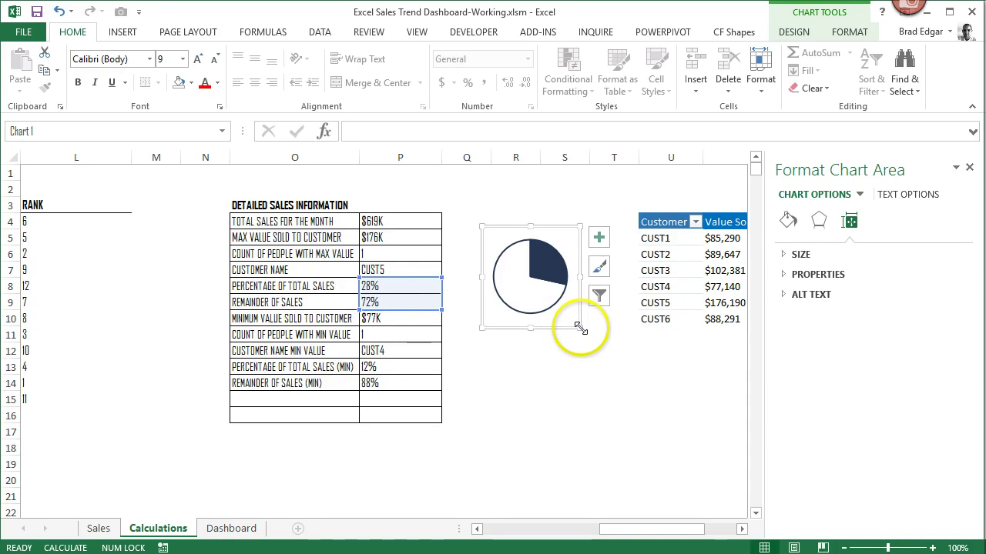
left_click_drag(578, 326, 539, 288)
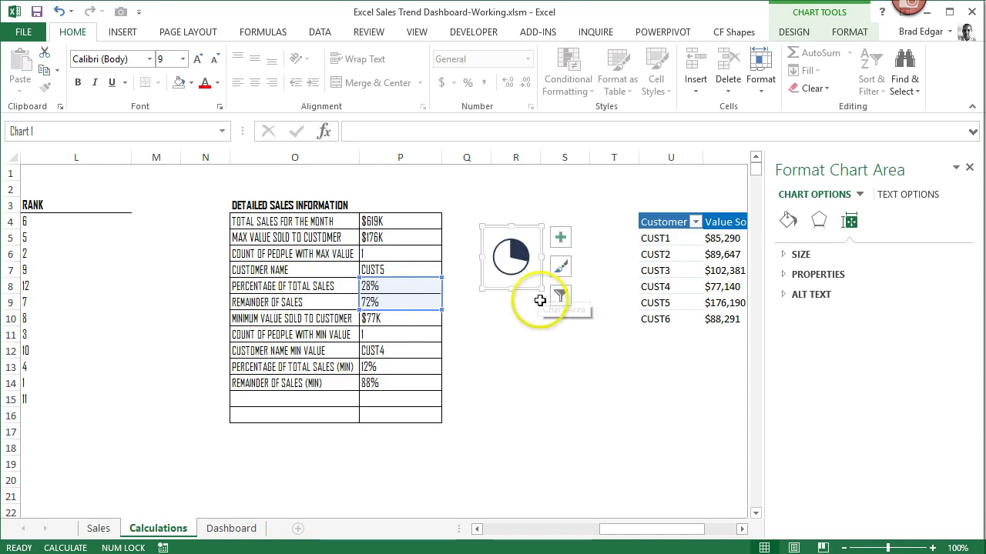
left_click(531, 350)
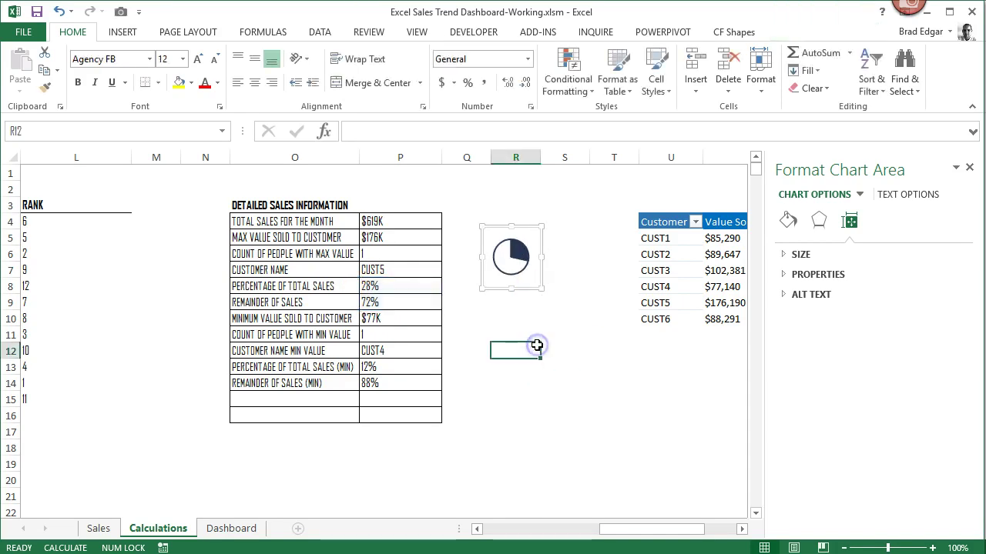
left_click(535, 288)
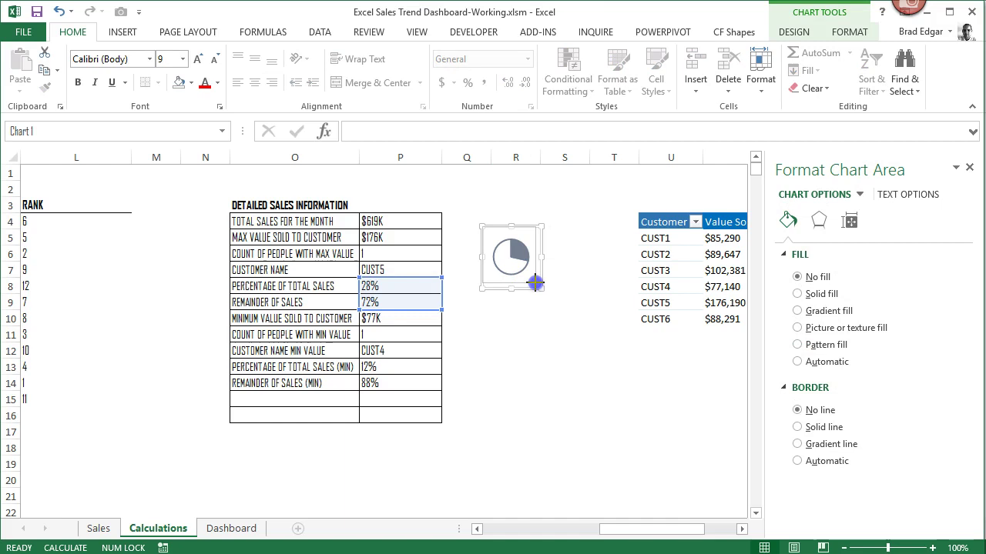
left_click_drag(535, 283, 533, 282)
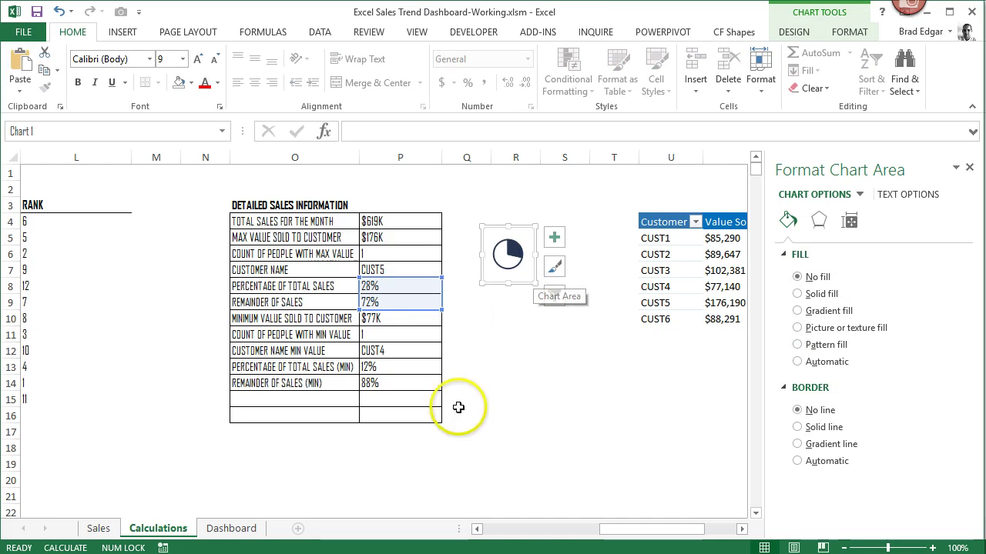
Cut the small pie chart from the Calculations sheet and paste it into the Dashboard sheet, closing the formatting pane
right_click(522, 284)
key("Escape")
left_click(512, 228)
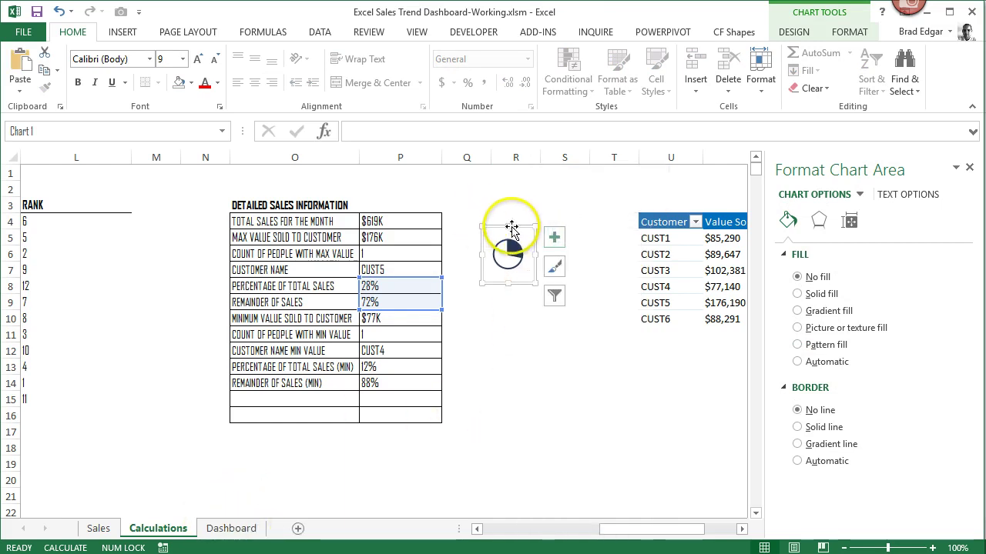
right_click(511, 228)
left_click(541, 236)
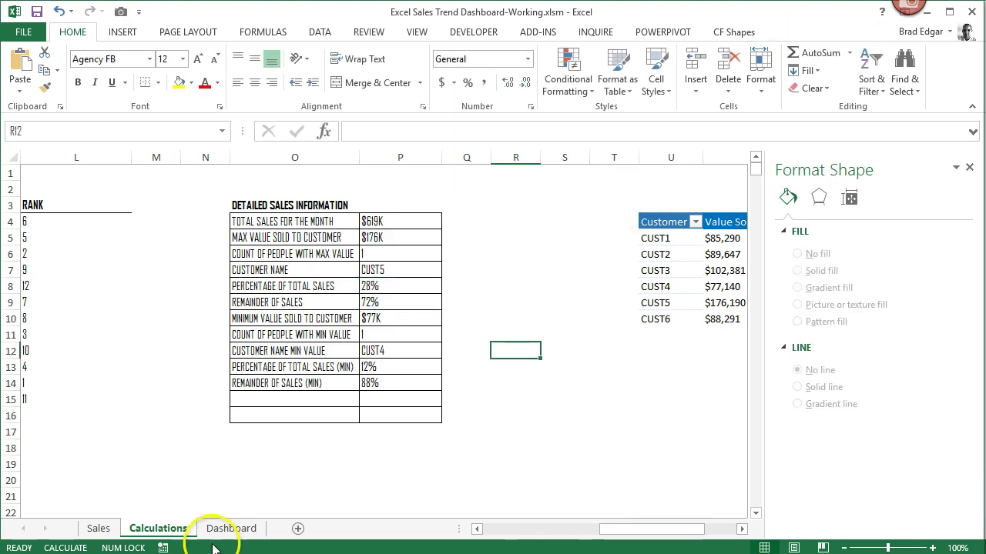
left_click(245, 534)
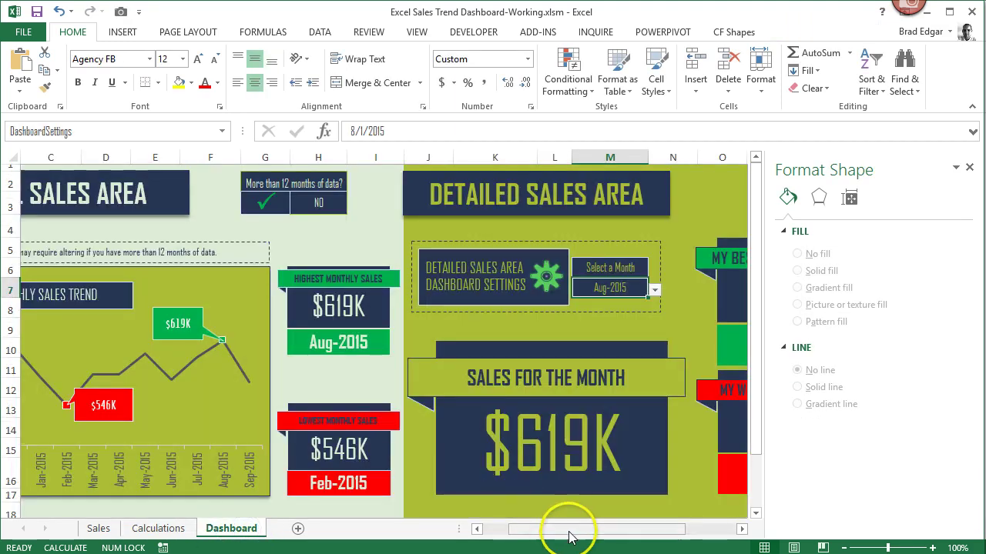
left_click(969, 170)
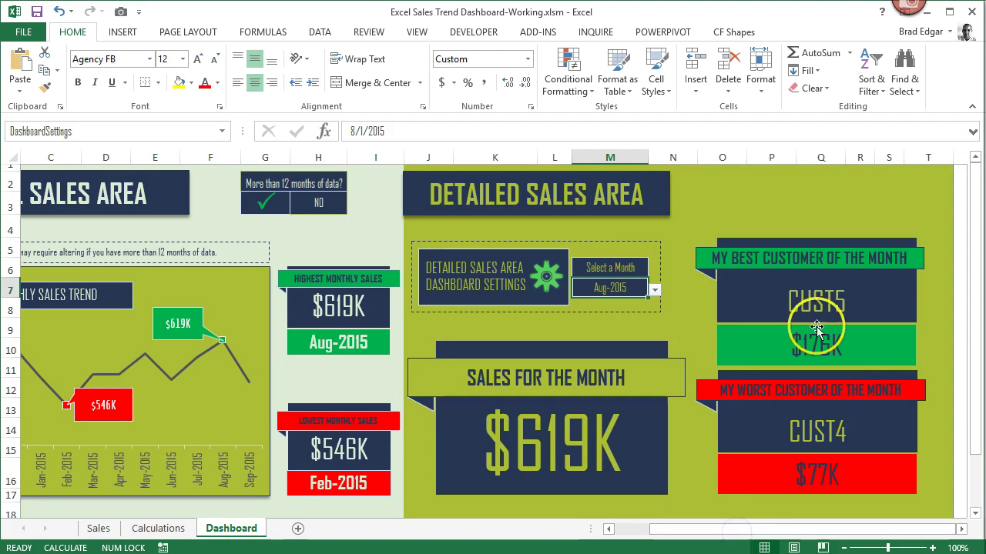
key("ctrl+v")
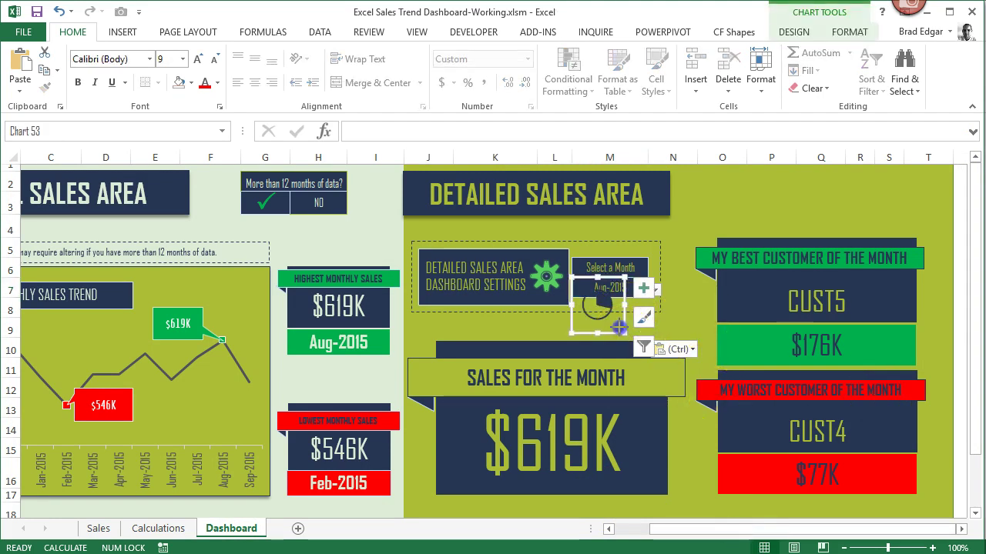
Move the pasted pie chart into the green value box under My Best Customer of the Month, beside the sales amount
mouse_move(619, 327)
left_mouse_down()
mouse_move(610, 316)
mouse_move(748, 353)
left_mouse_up()
mouse_move(883, 376)
left_mouse_down()
mouse_move(891, 367)
mouse_move(899, 375)
left_mouse_up()
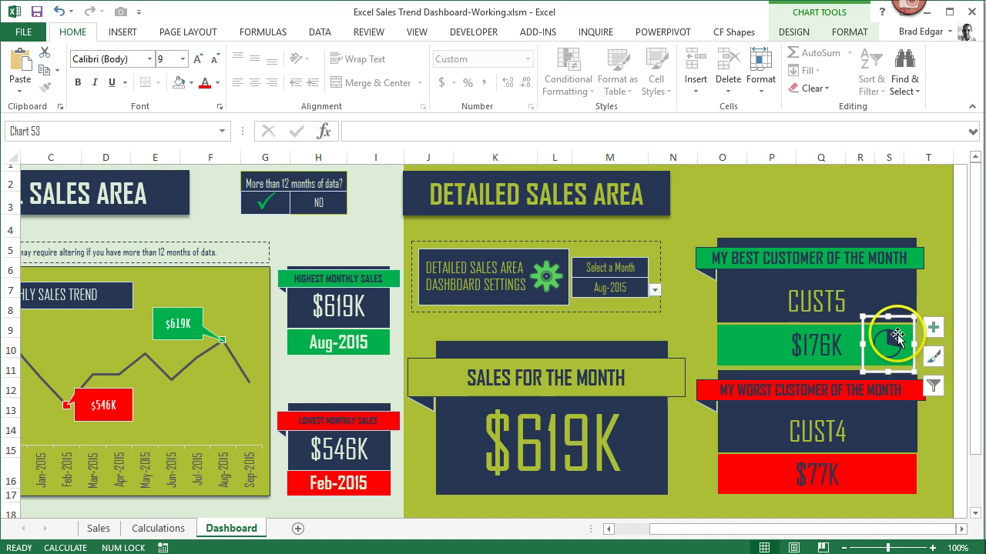
left_click(872, 206)
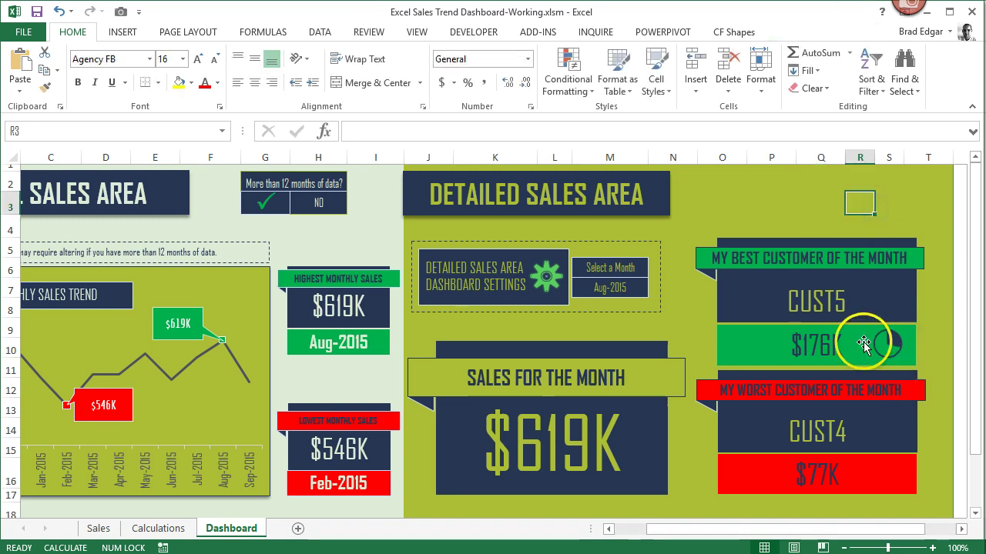
Check the best customer's percentage and remainder of sales on the Calculations sheet against the pie on the Dashboard
left_click(159, 528)
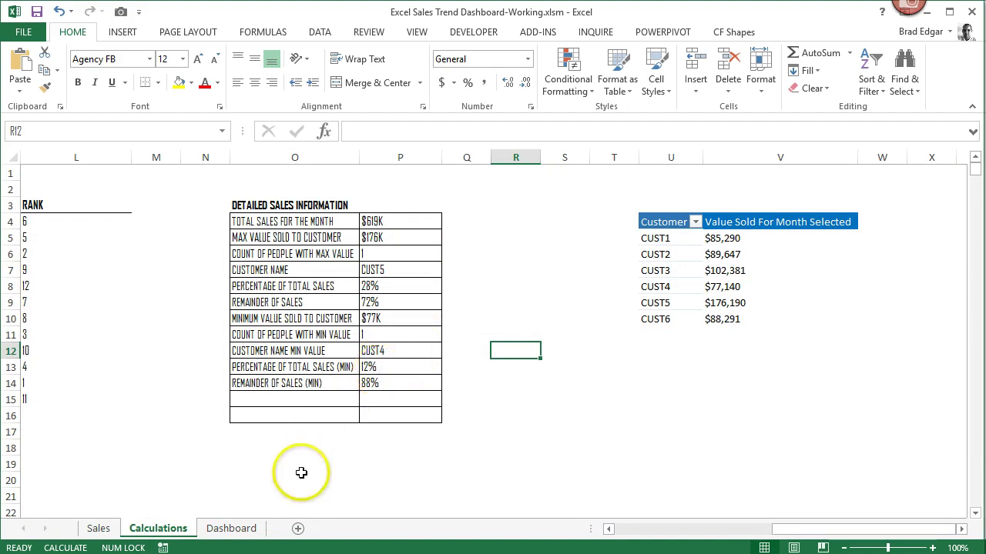
left_click(231, 528)
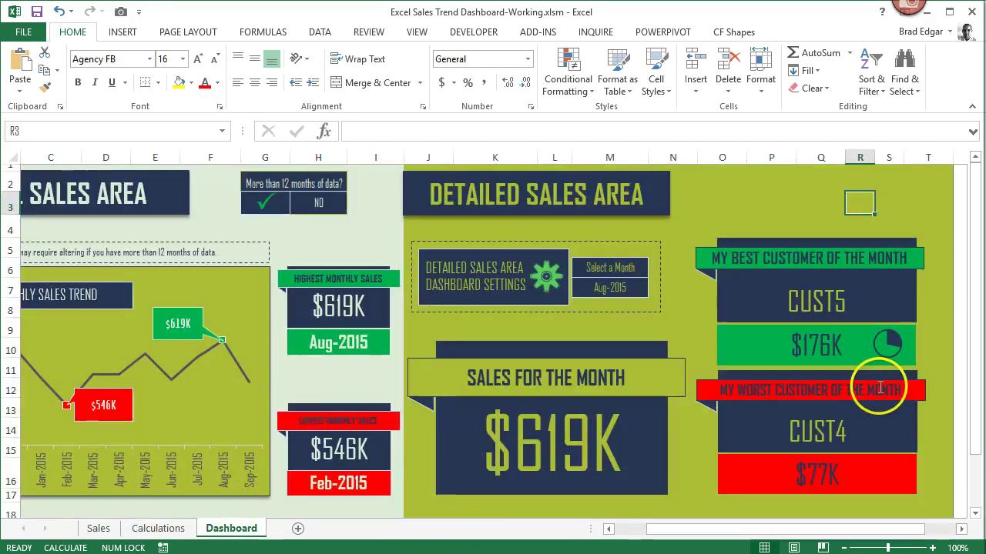
left_click(885, 343)
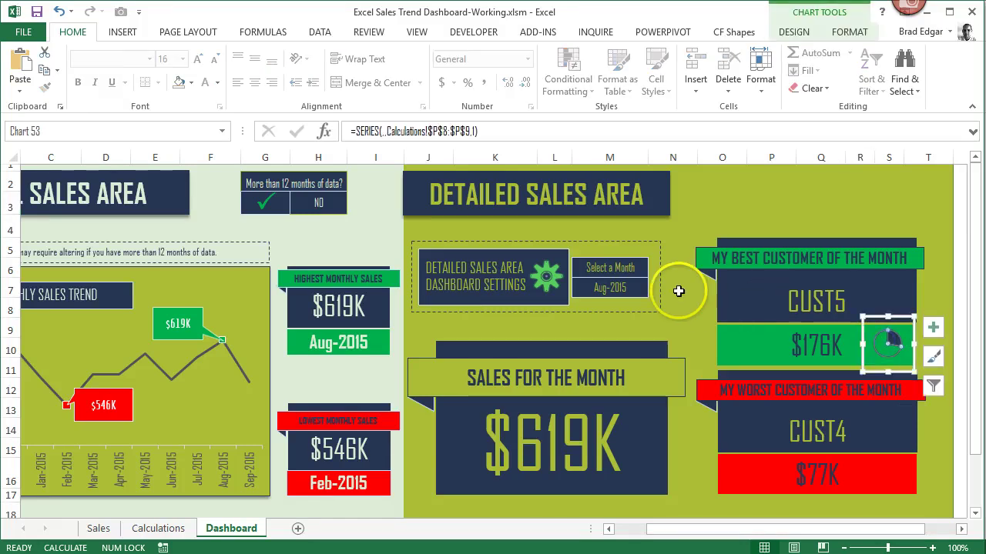
Test the best customer pie by switching the dashboard month to May-2015 and to Jan-2015
left_click(639, 288)
left_click(654, 291)
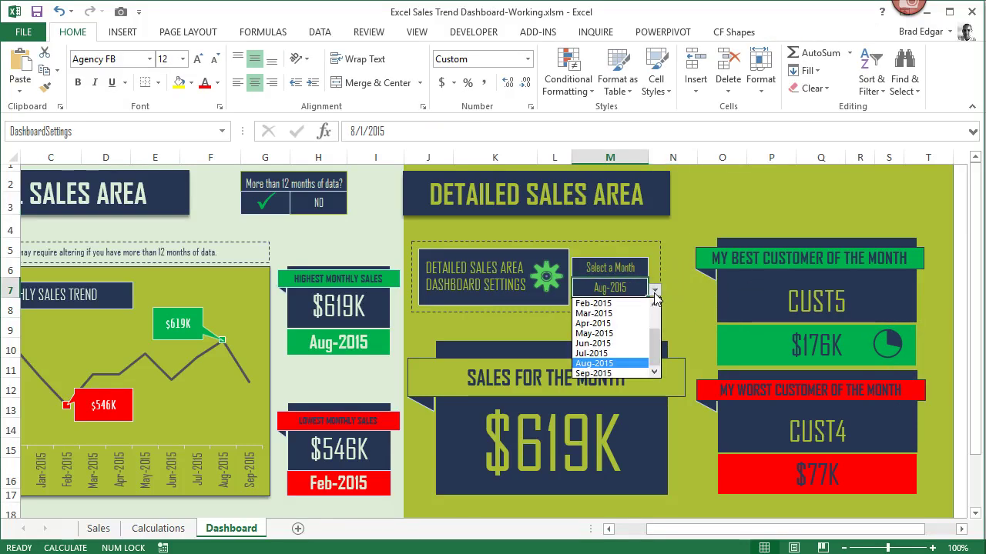
left_click(608, 334)
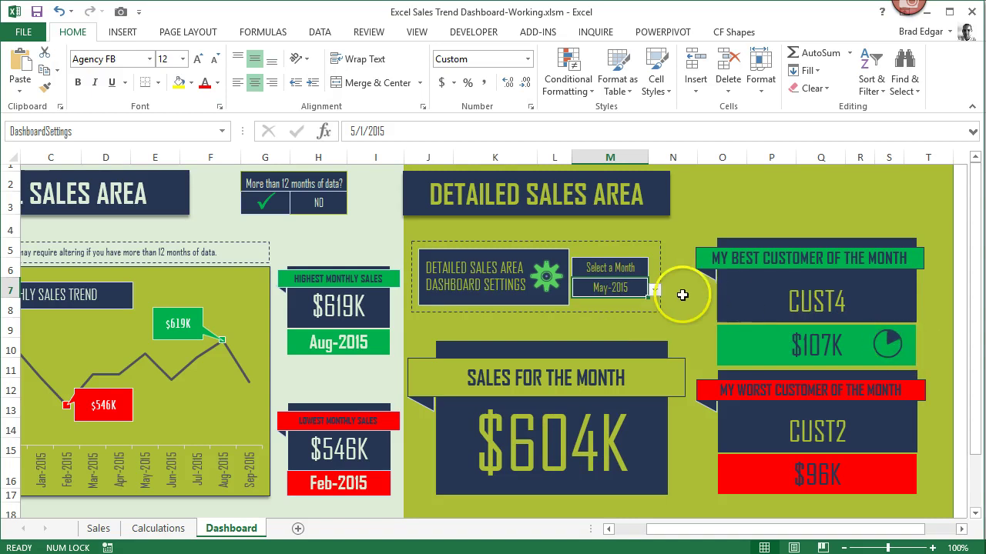
left_click(654, 290)
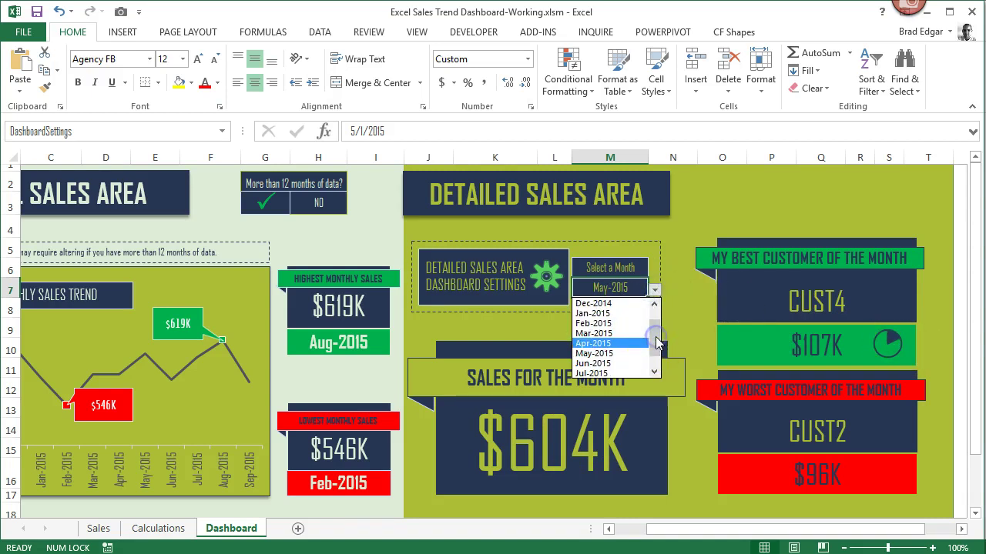
left_click(601, 315)
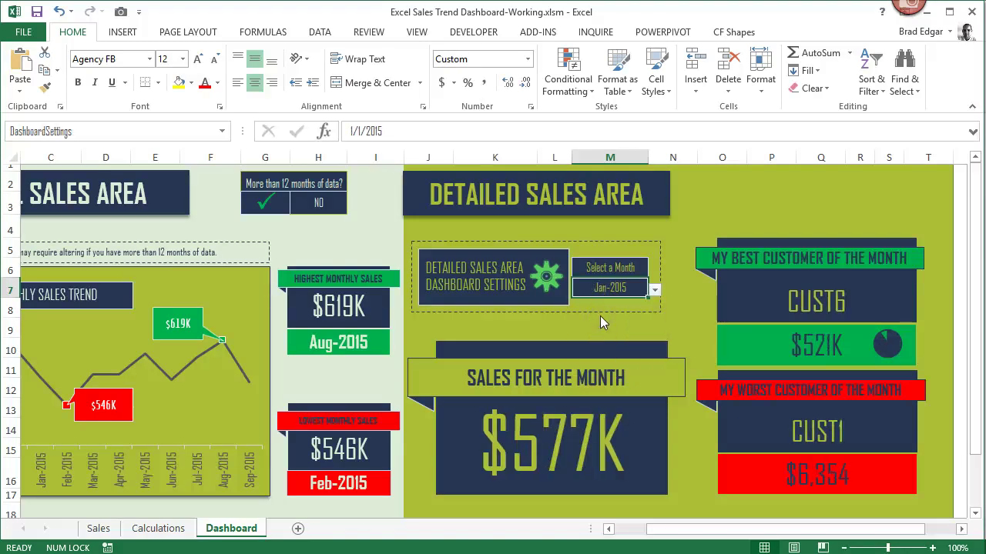
Compare the percentage of total sales in P8 on Calculations with the dark slice of the Dashboard pie
left_click(156, 528)
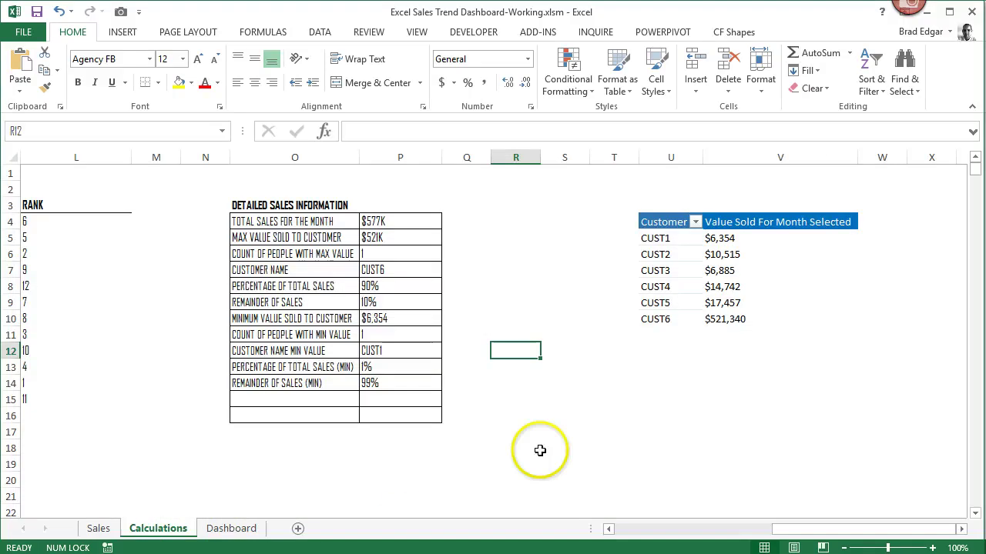
left_click(392, 286)
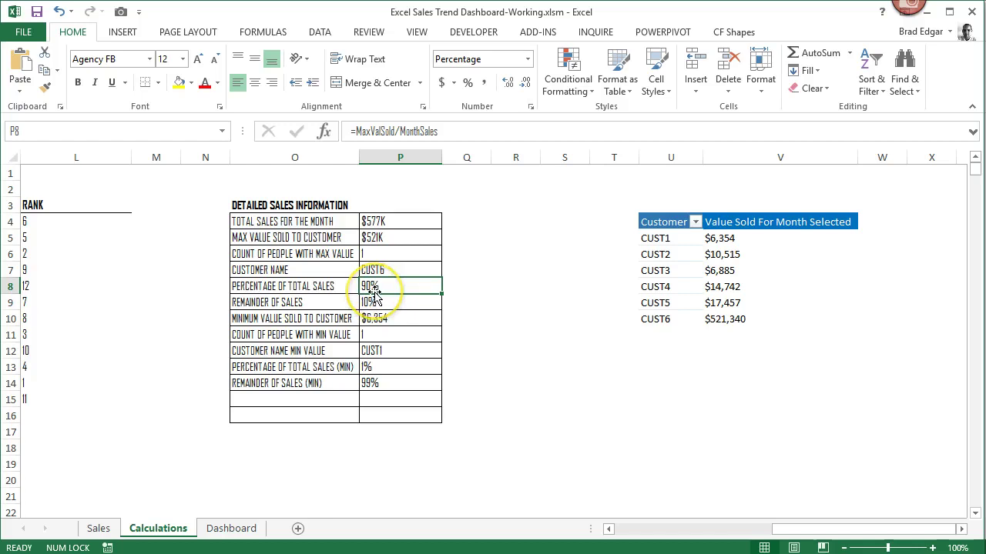
left_click(230, 530)
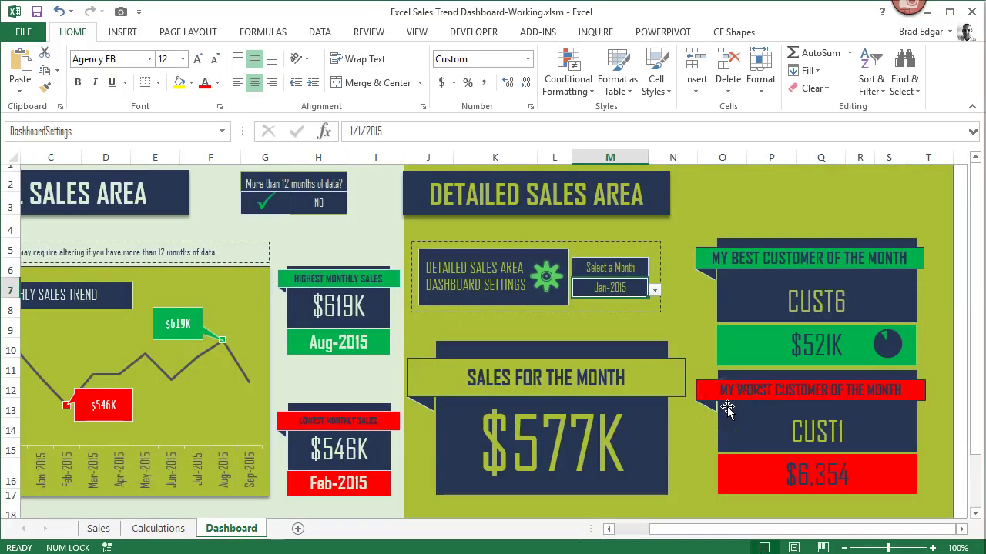
mouse_move(881, 351)
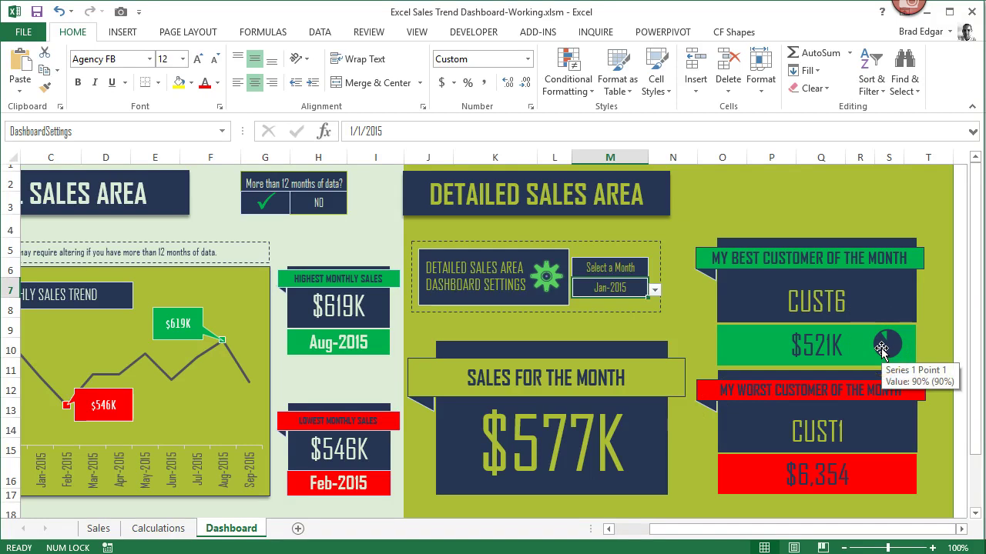